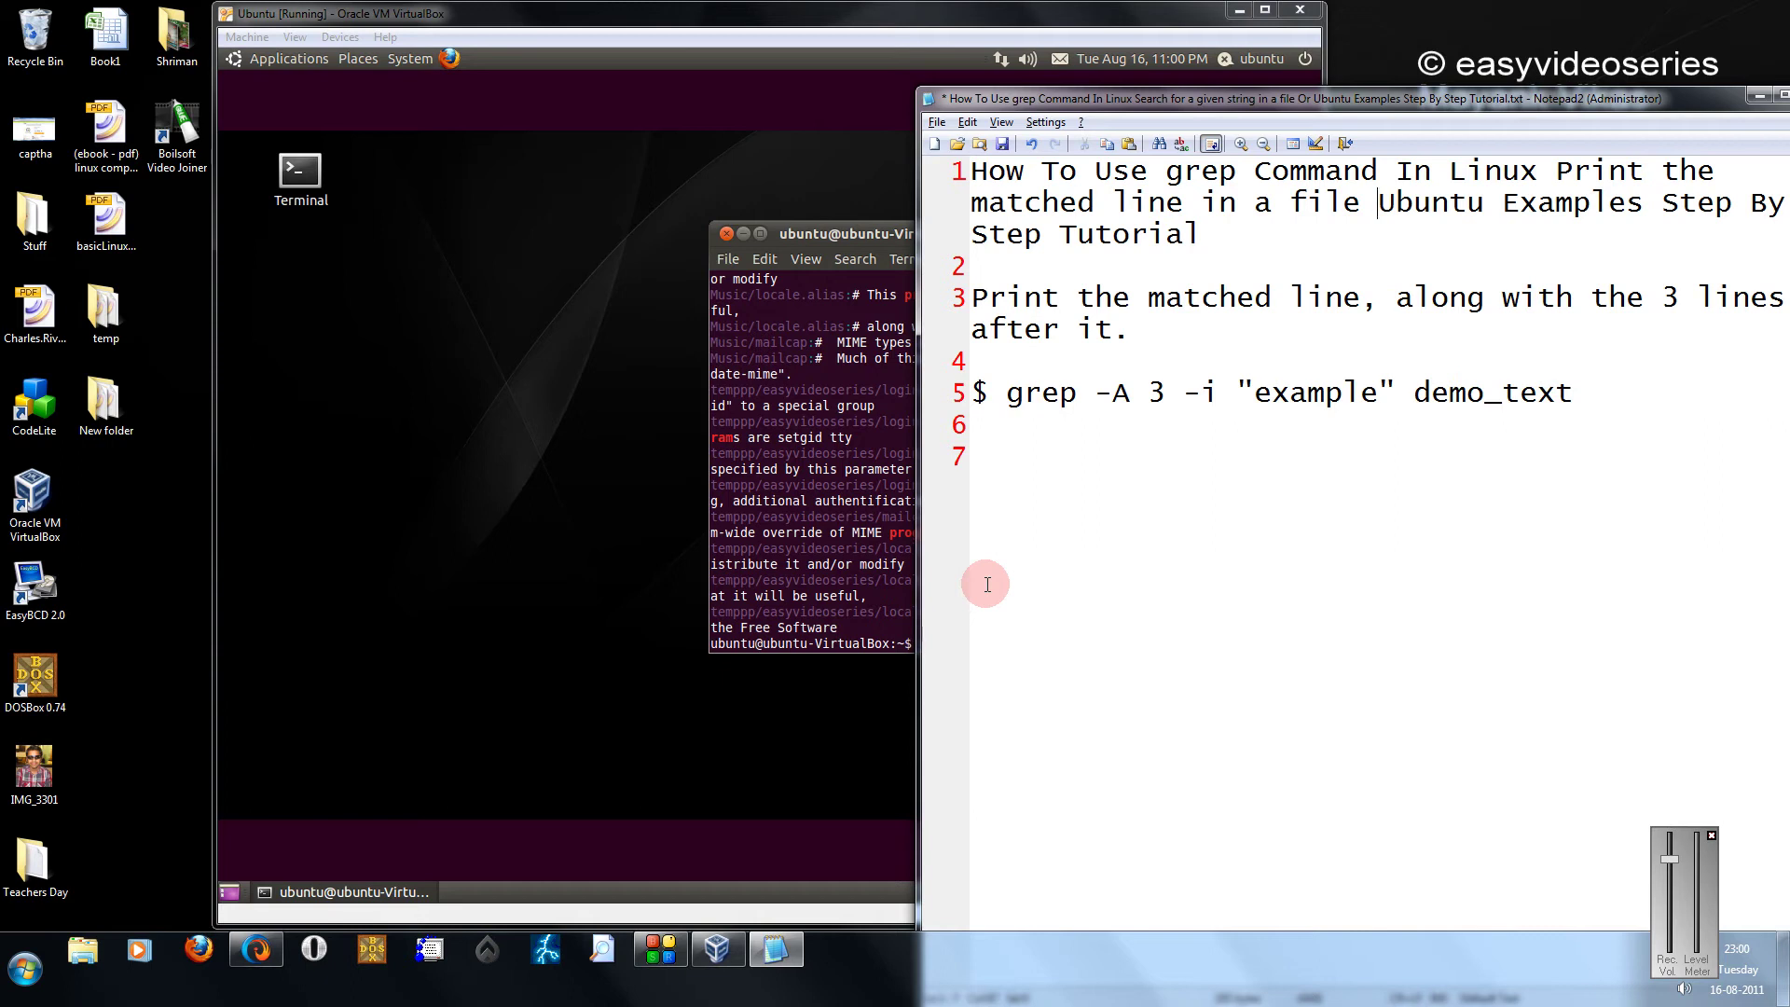
pyautogui.write('or')
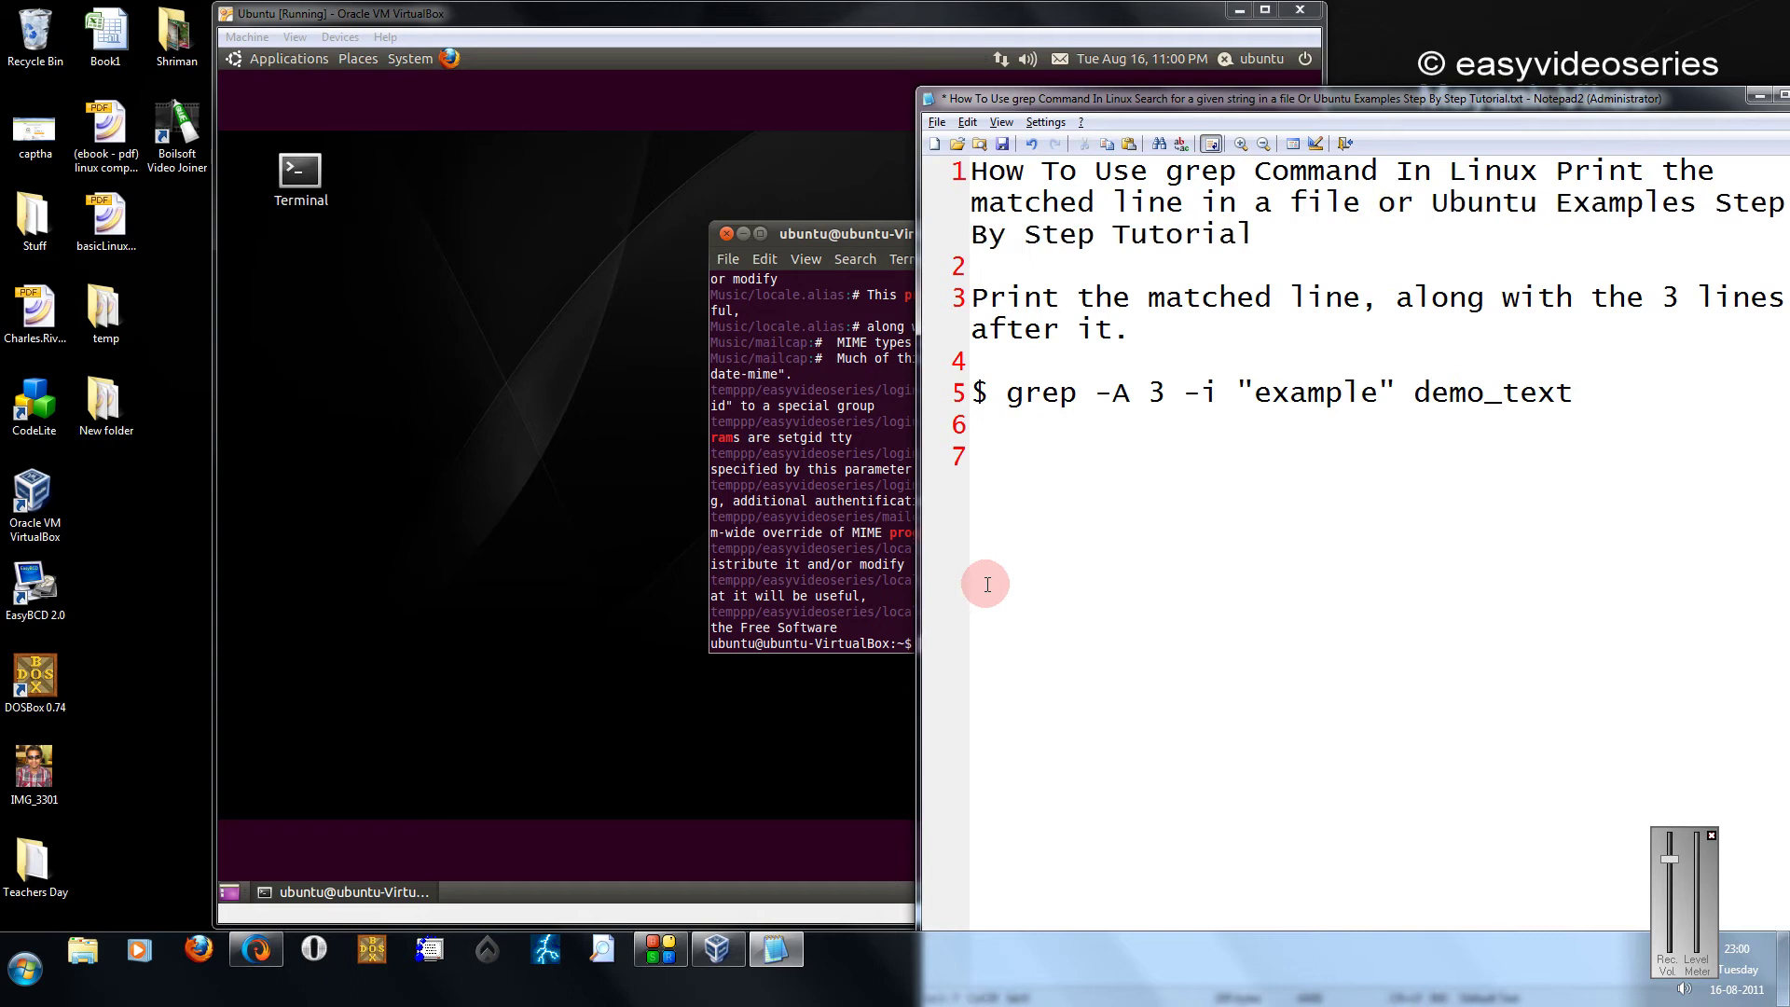
# Step: Delete 'Examples' from the title and select the grep command on line 5
pyautogui.doubleClick(1587, 203)
pyautogui.press('Delete')
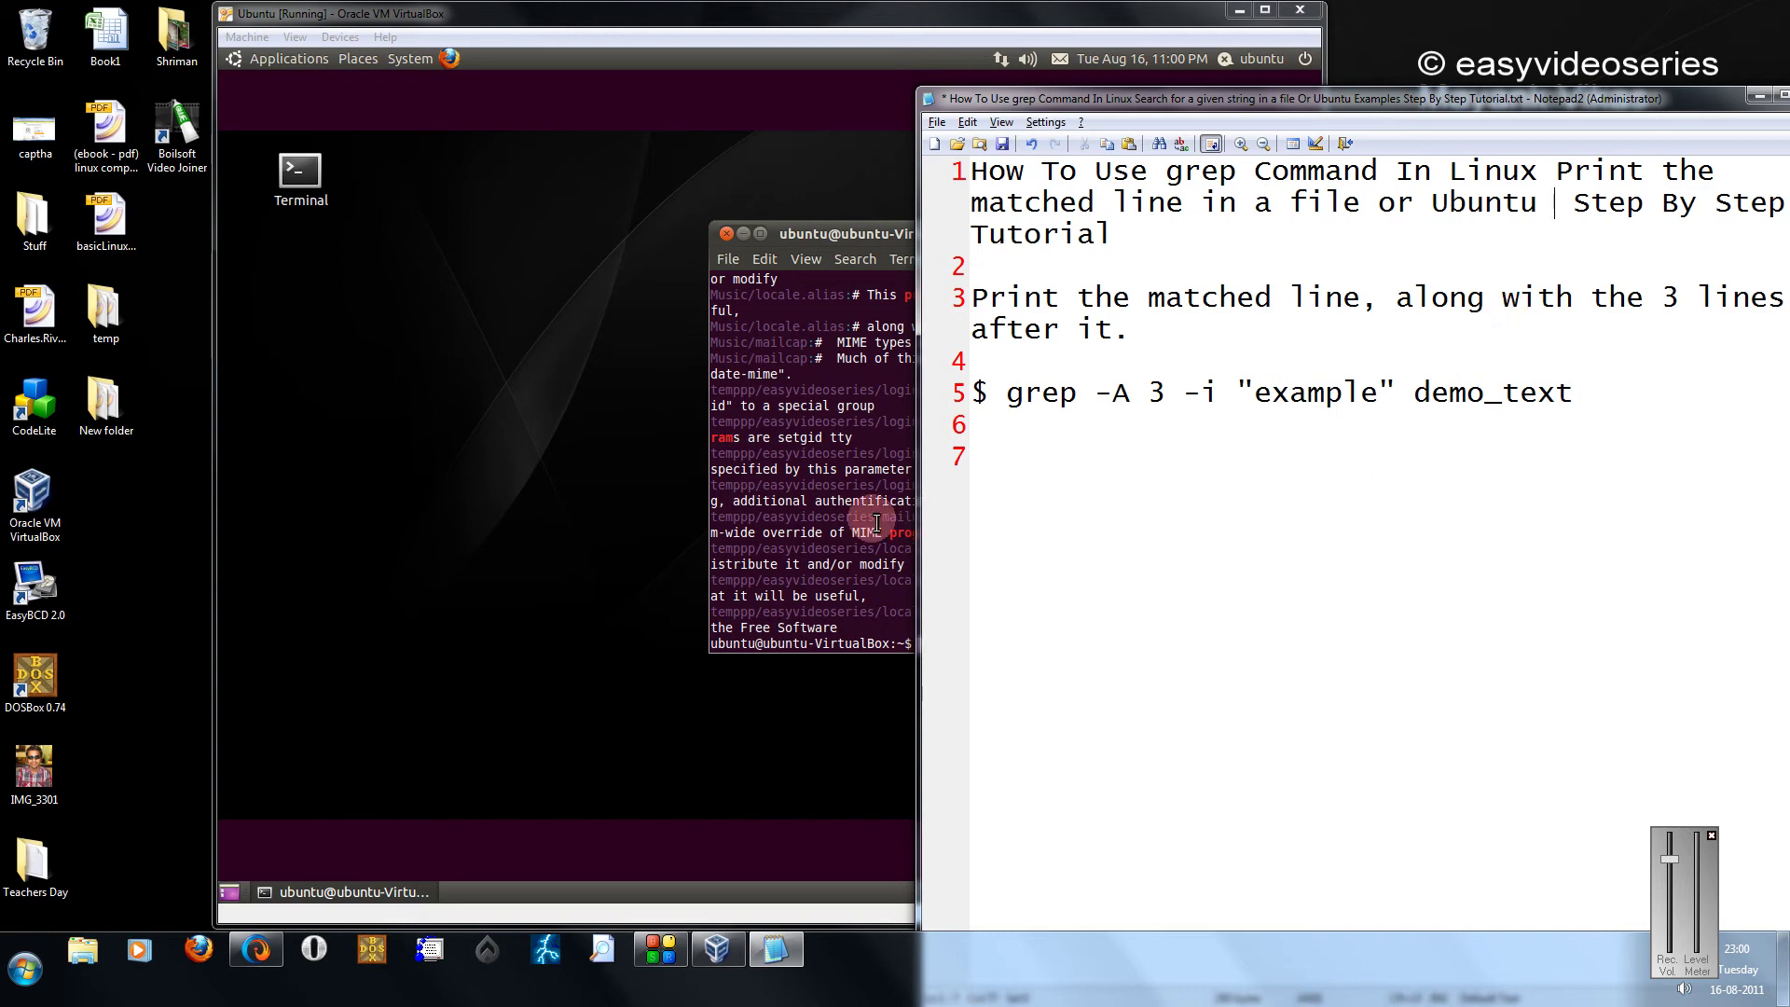
pyautogui.moveTo(1004, 393); pyautogui.dragTo(1161, 393)
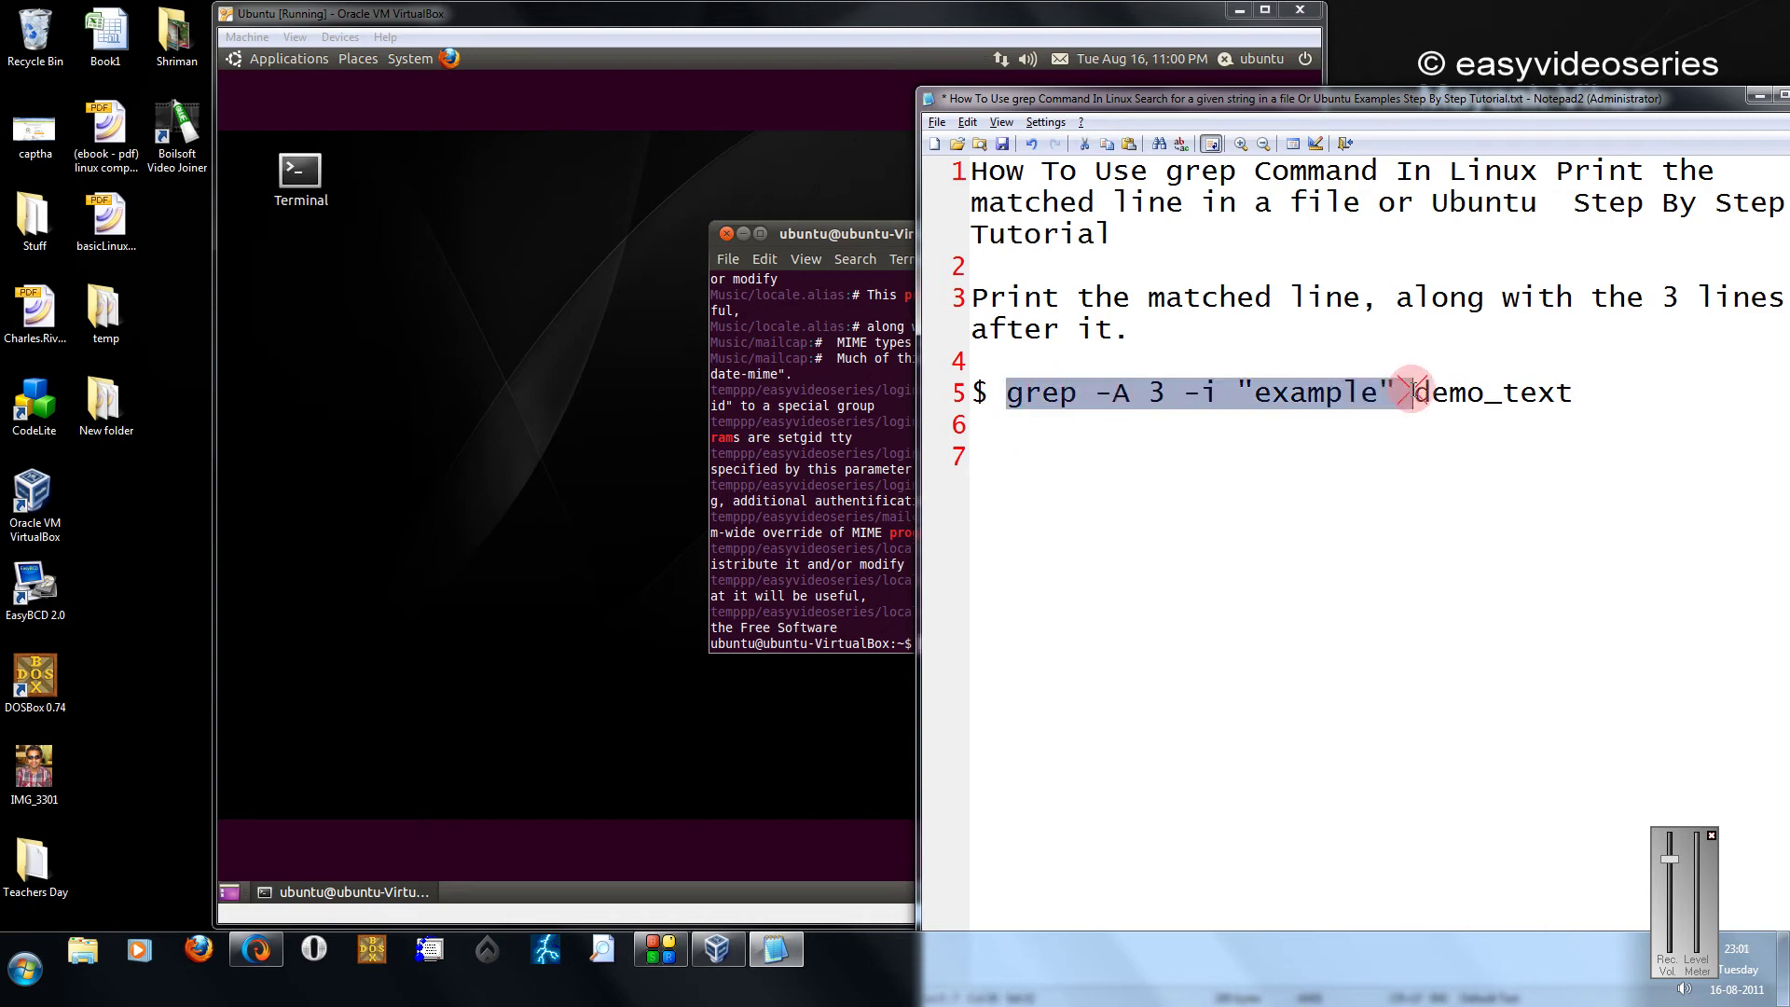
pyautogui.moveTo(1161, 392); pyautogui.dragTo(1577, 392)
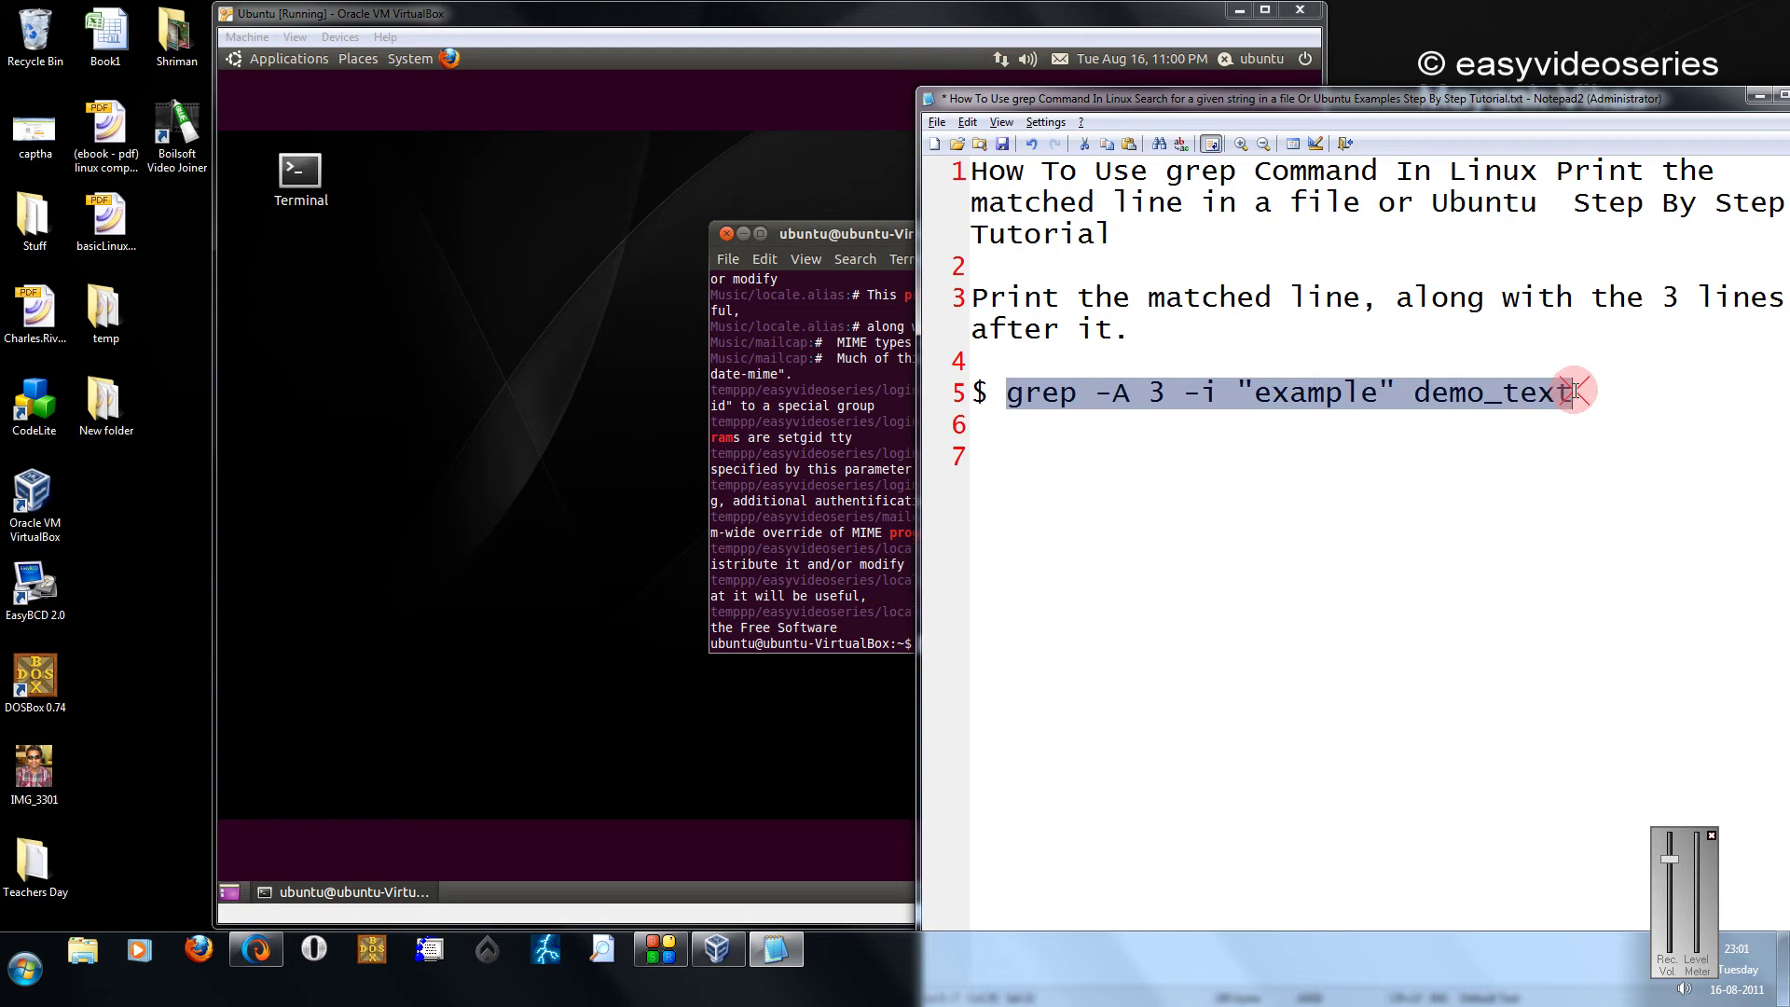
pyautogui.click(1400, 46)
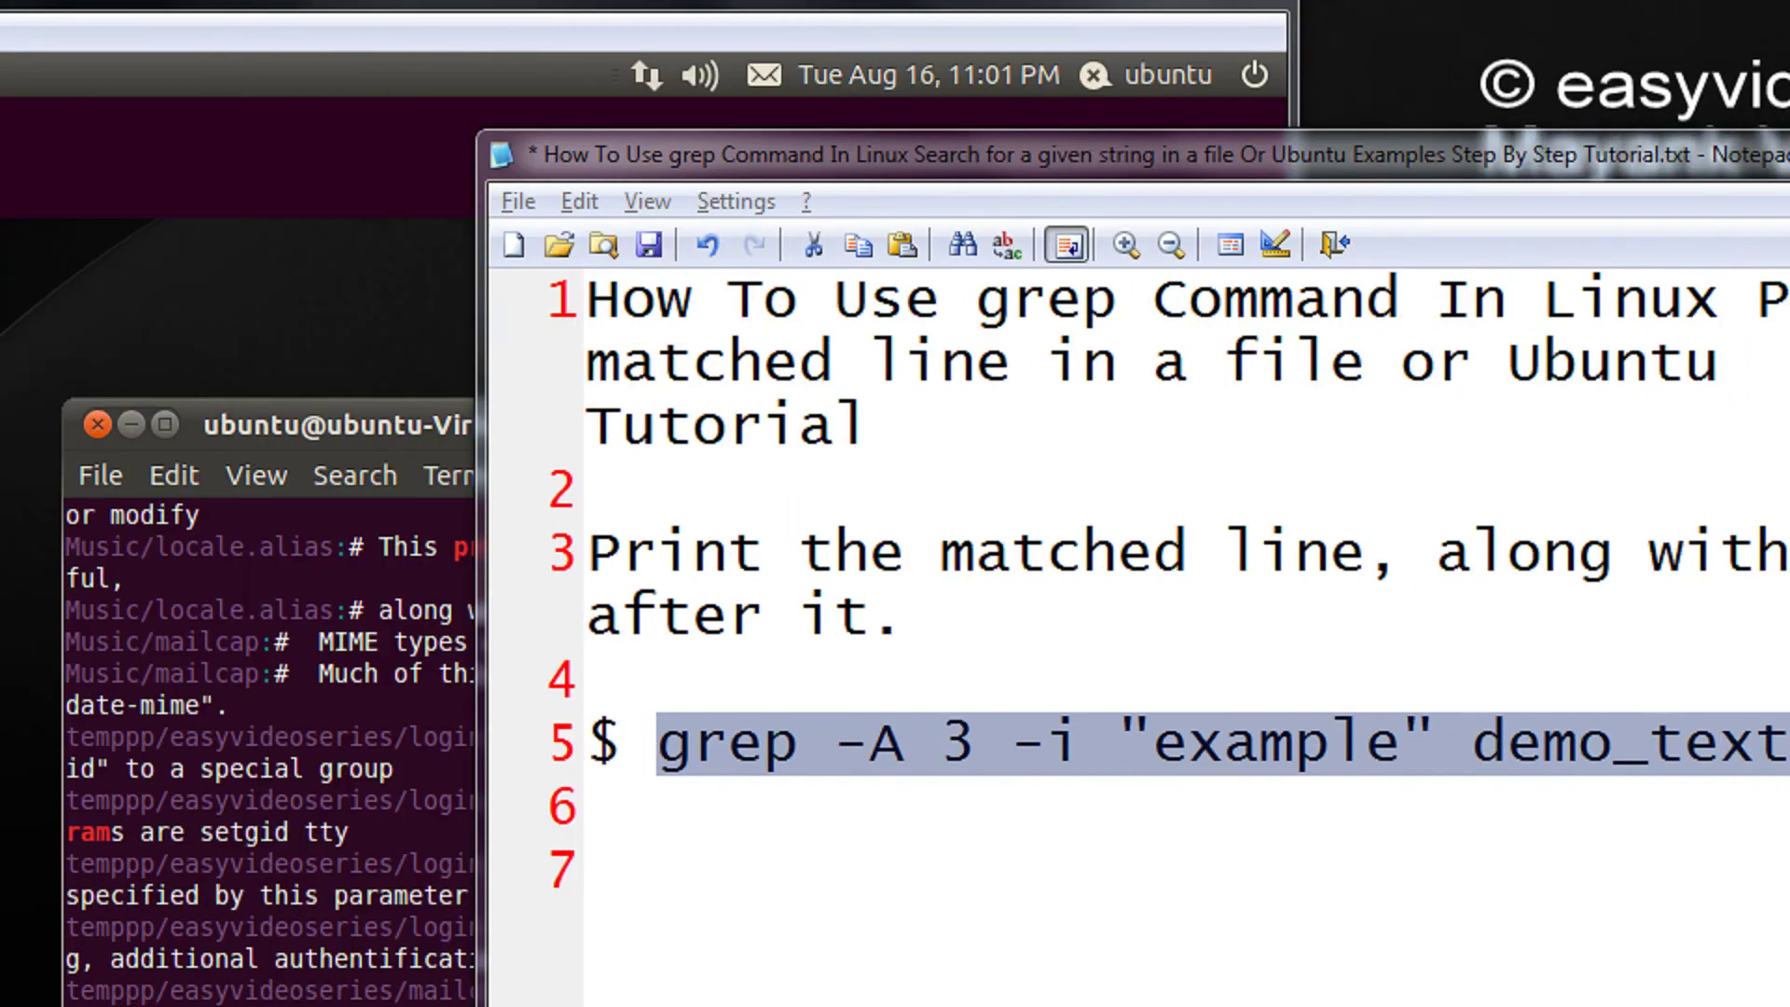
# Step: Clear the terminal, run ls, then run grep -i "program" help.txt
pyautogui.click(480, 797)
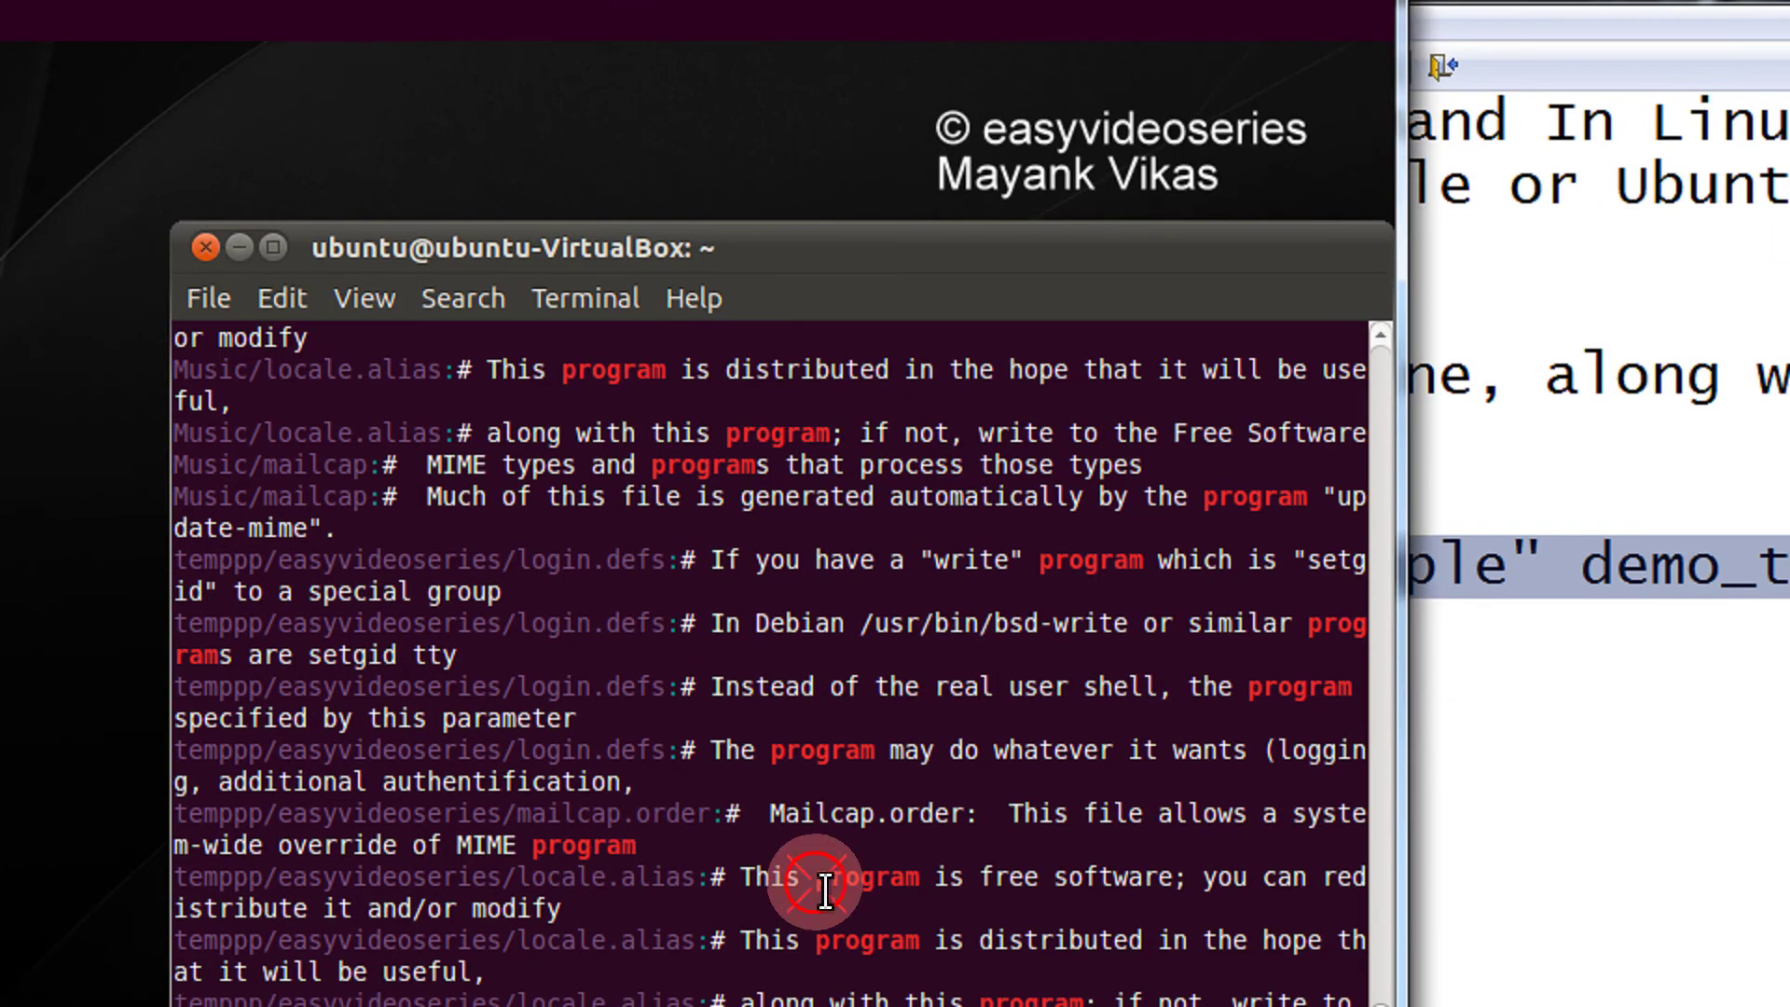
pyautogui.hotkey('ctrl', 'l')
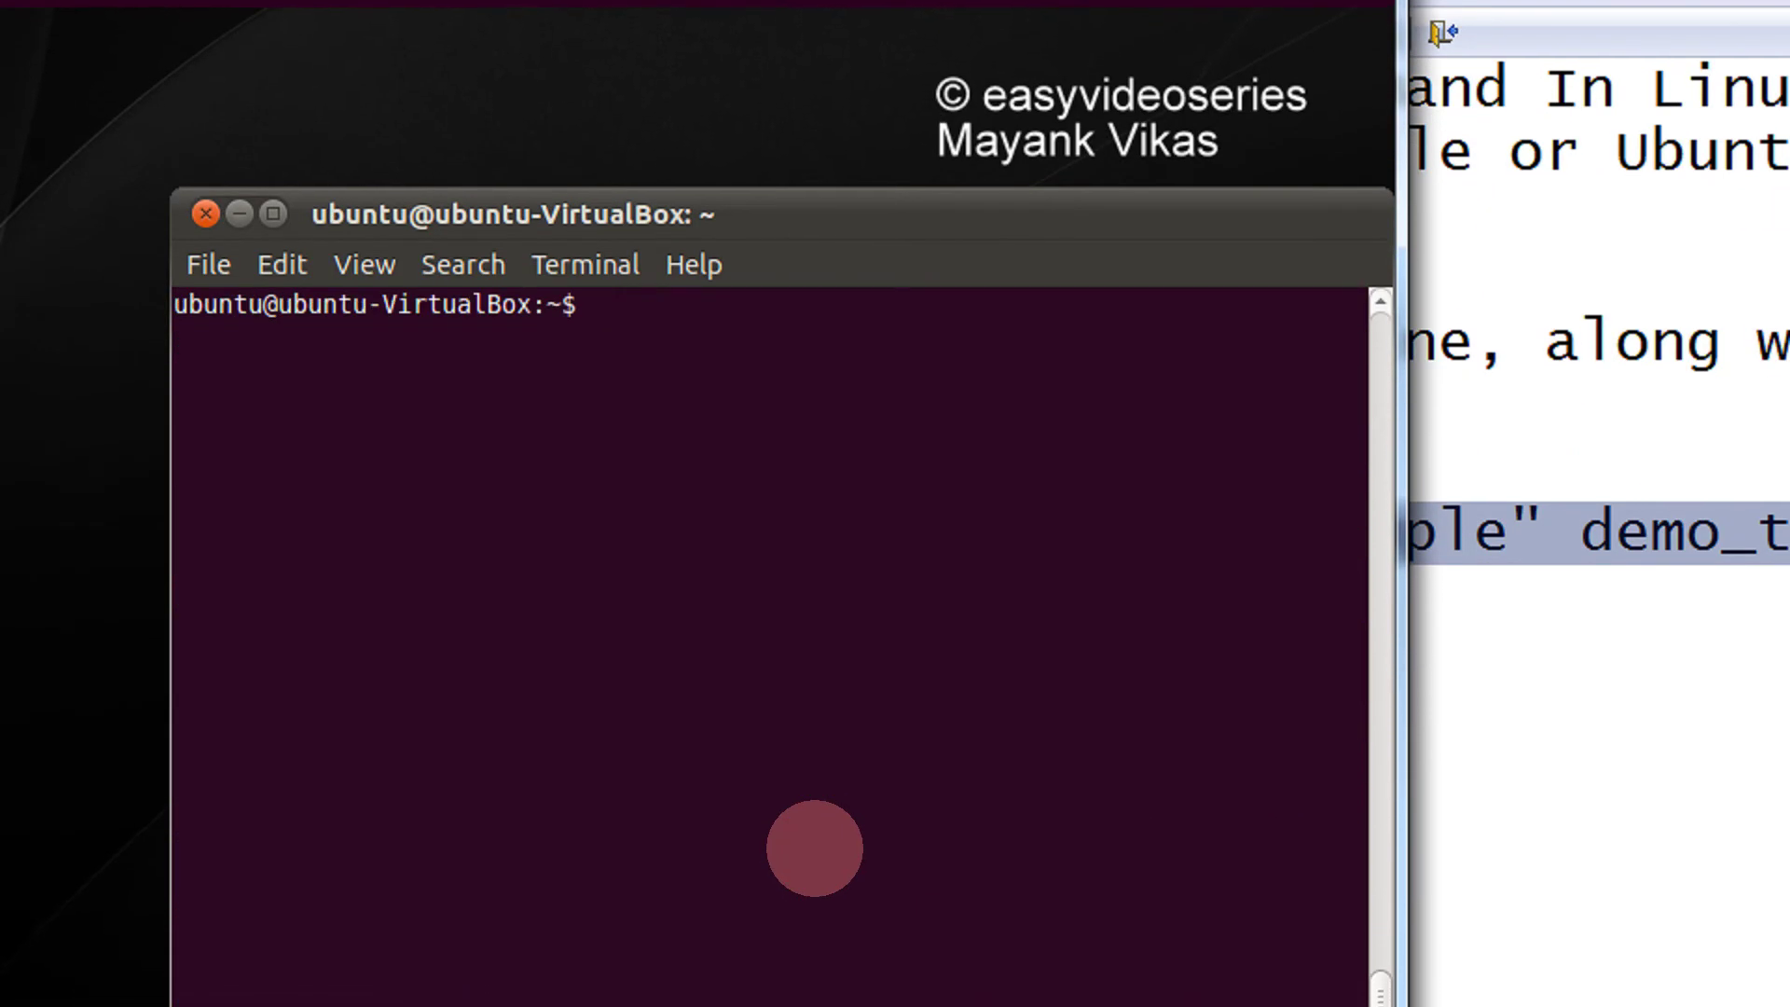
pyautogui.write('ls')
pyautogui.press('Return')
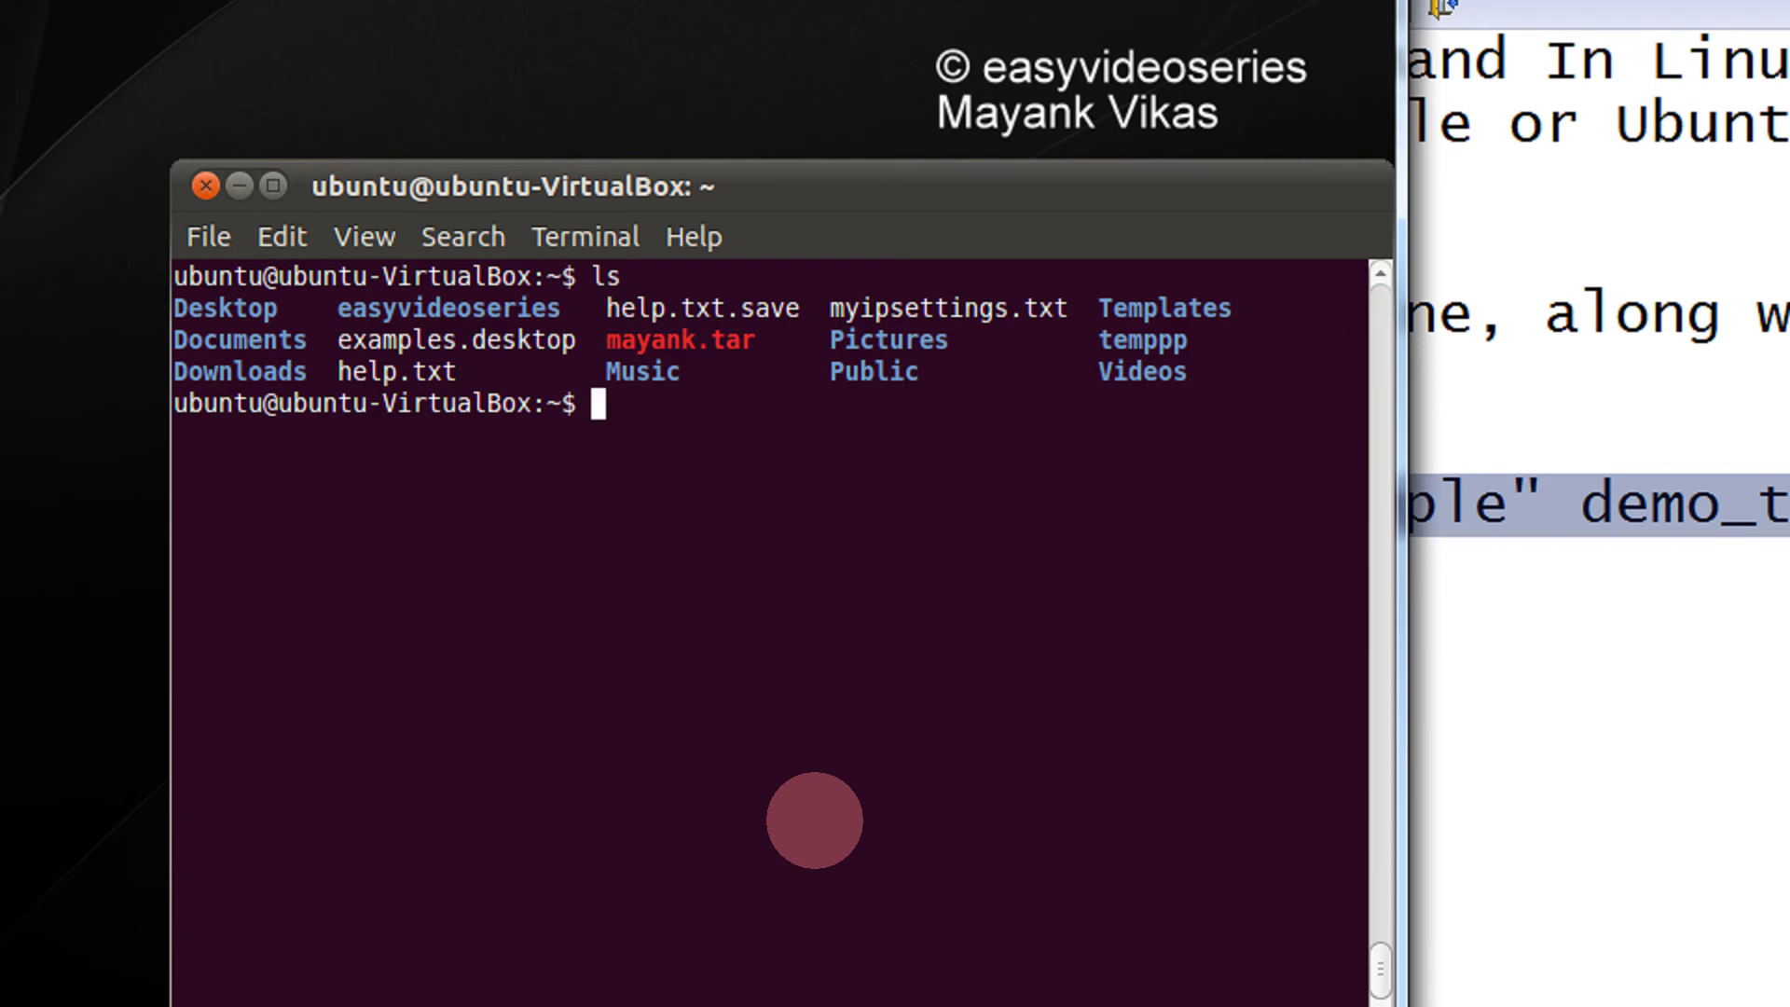
pyautogui.write('grep -')
pyautogui.write('t')
pyautogui.press('BackSpace')
pyautogui.write('i "program"')
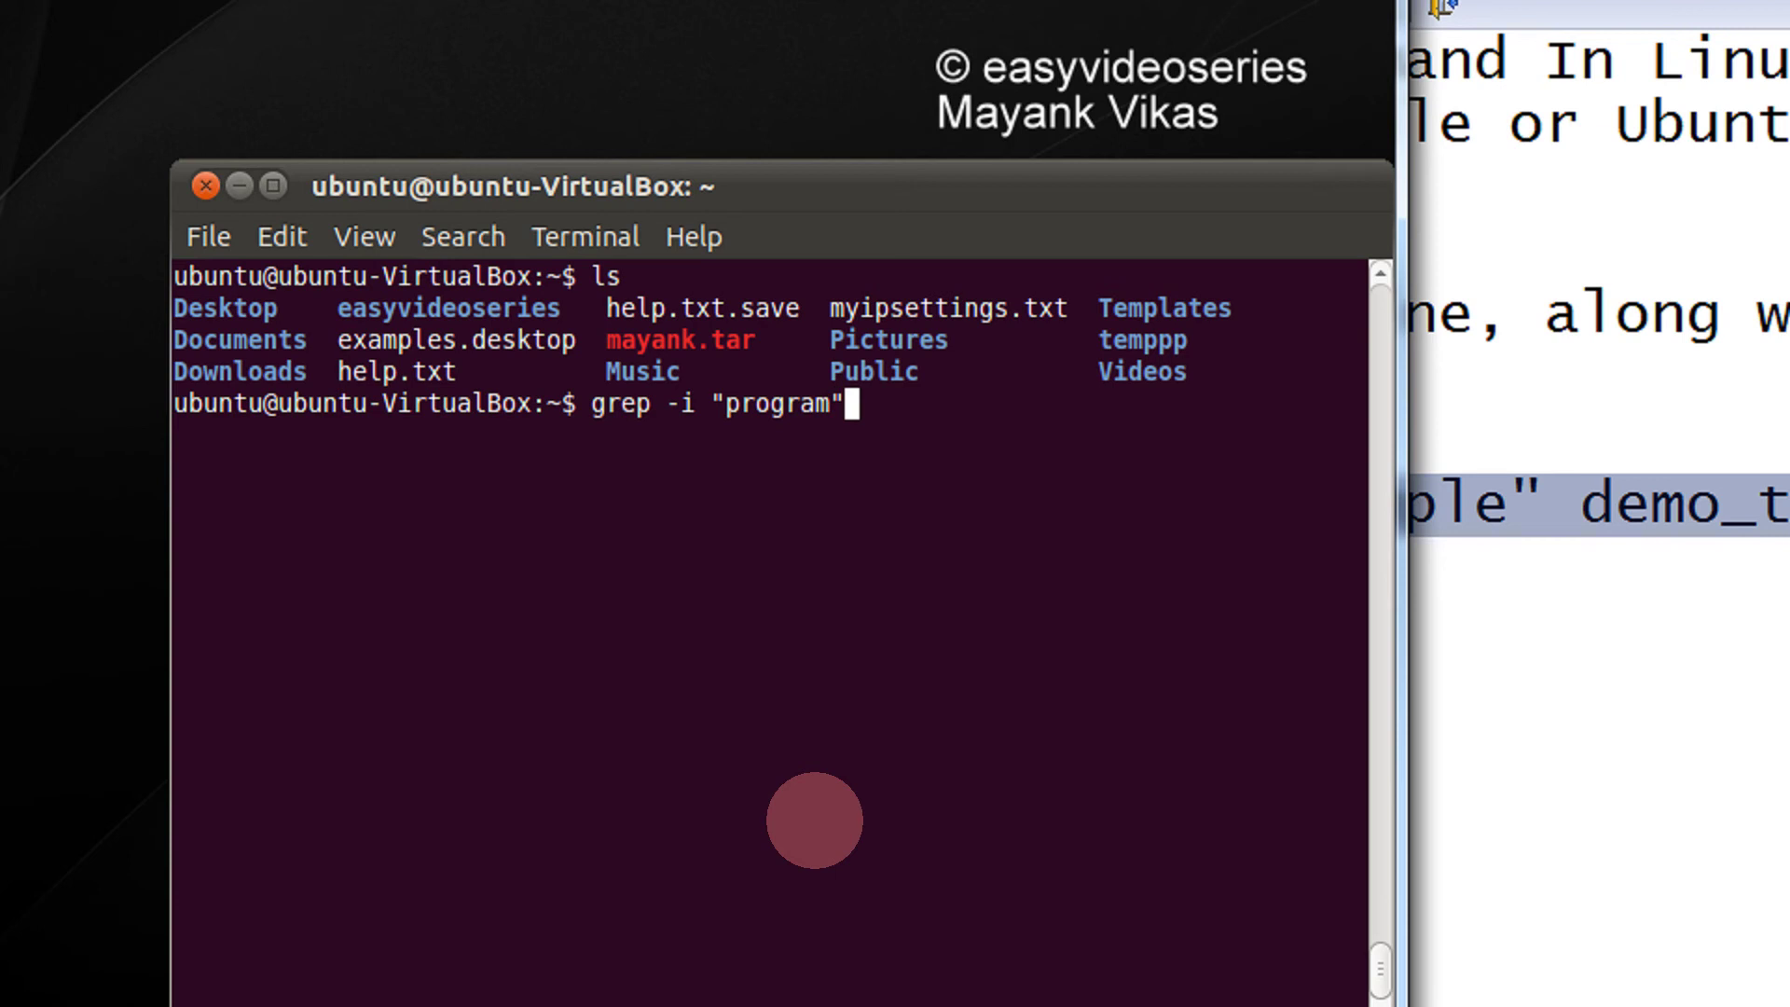
pyautogui.write(' help.txt')
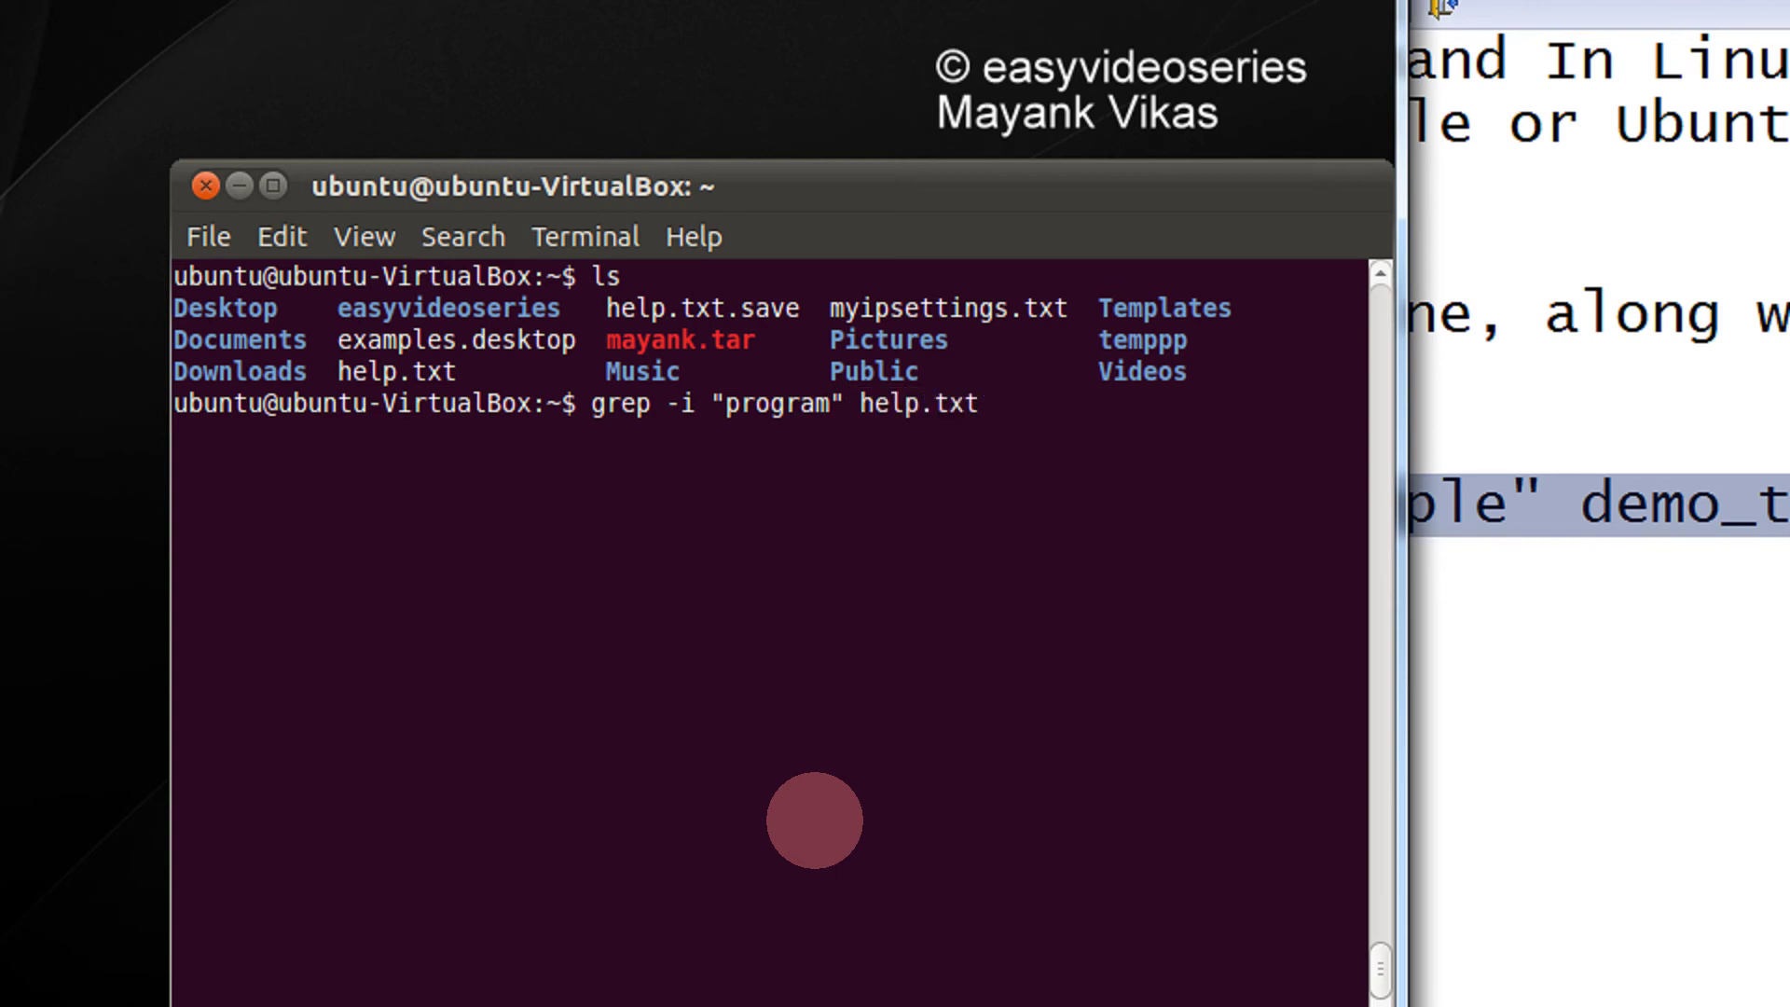
pyautogui.press('Return')
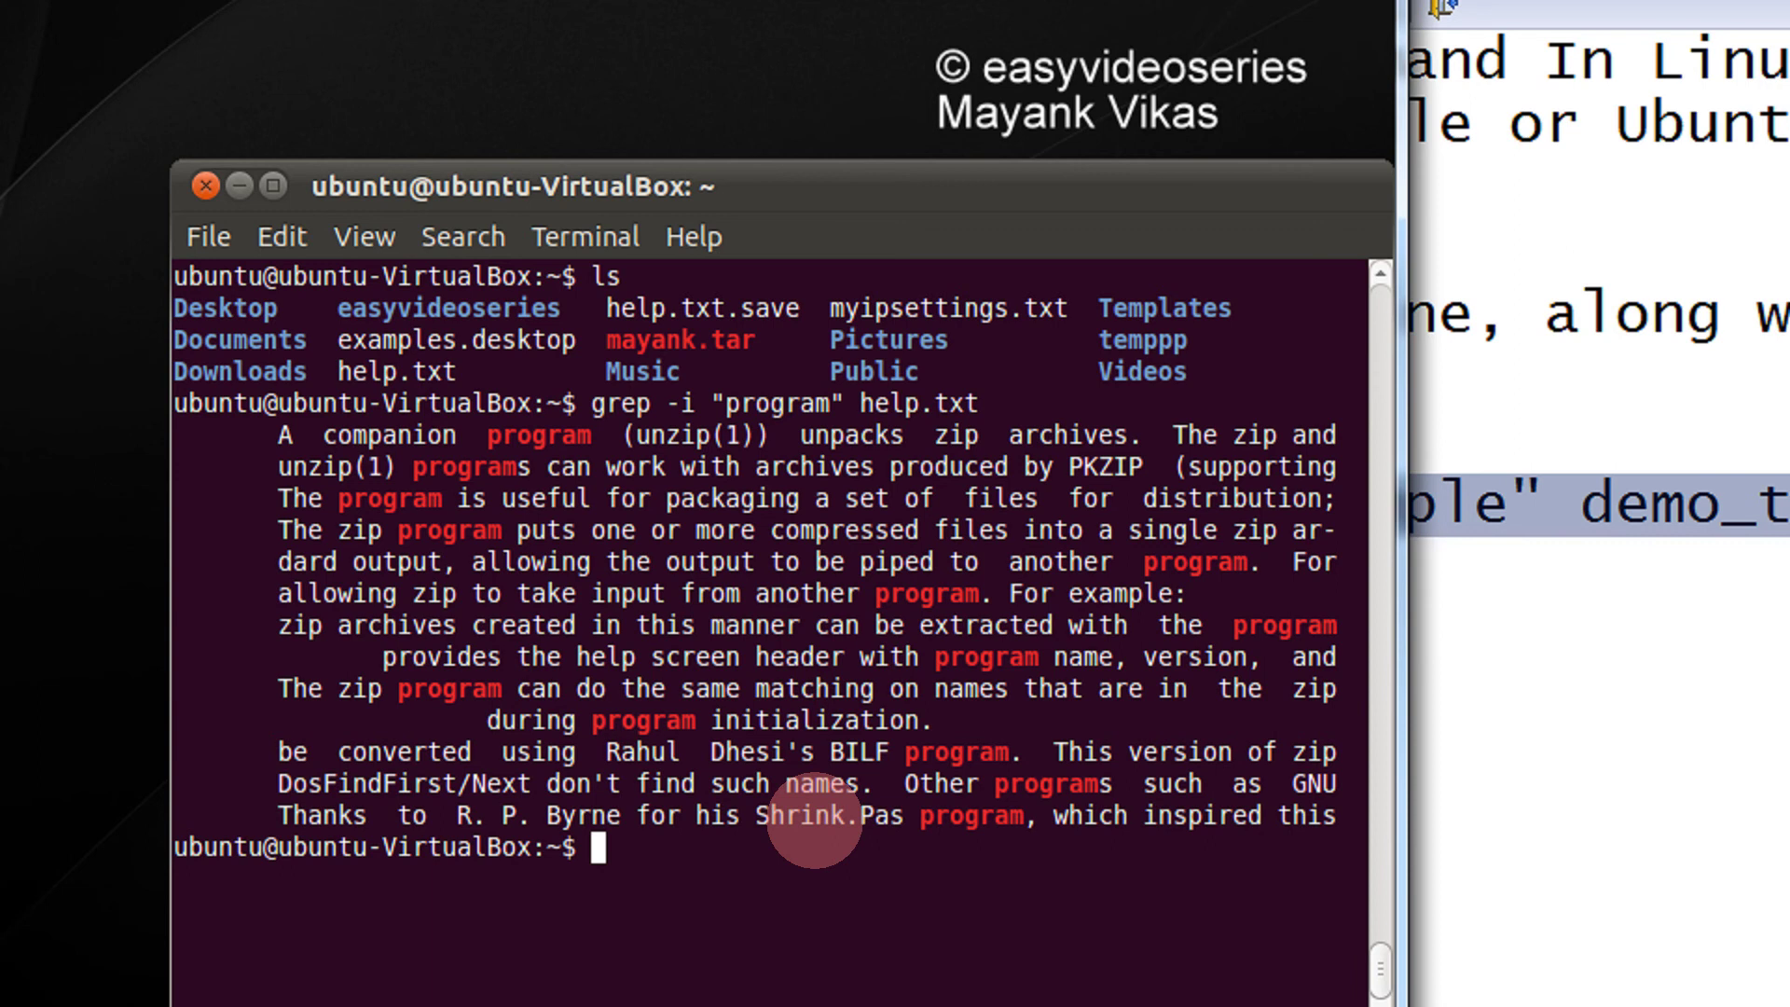
pyautogui.write('clear')
# Step: Empty the terminal screen with the clear command
pyautogui.press('Return')
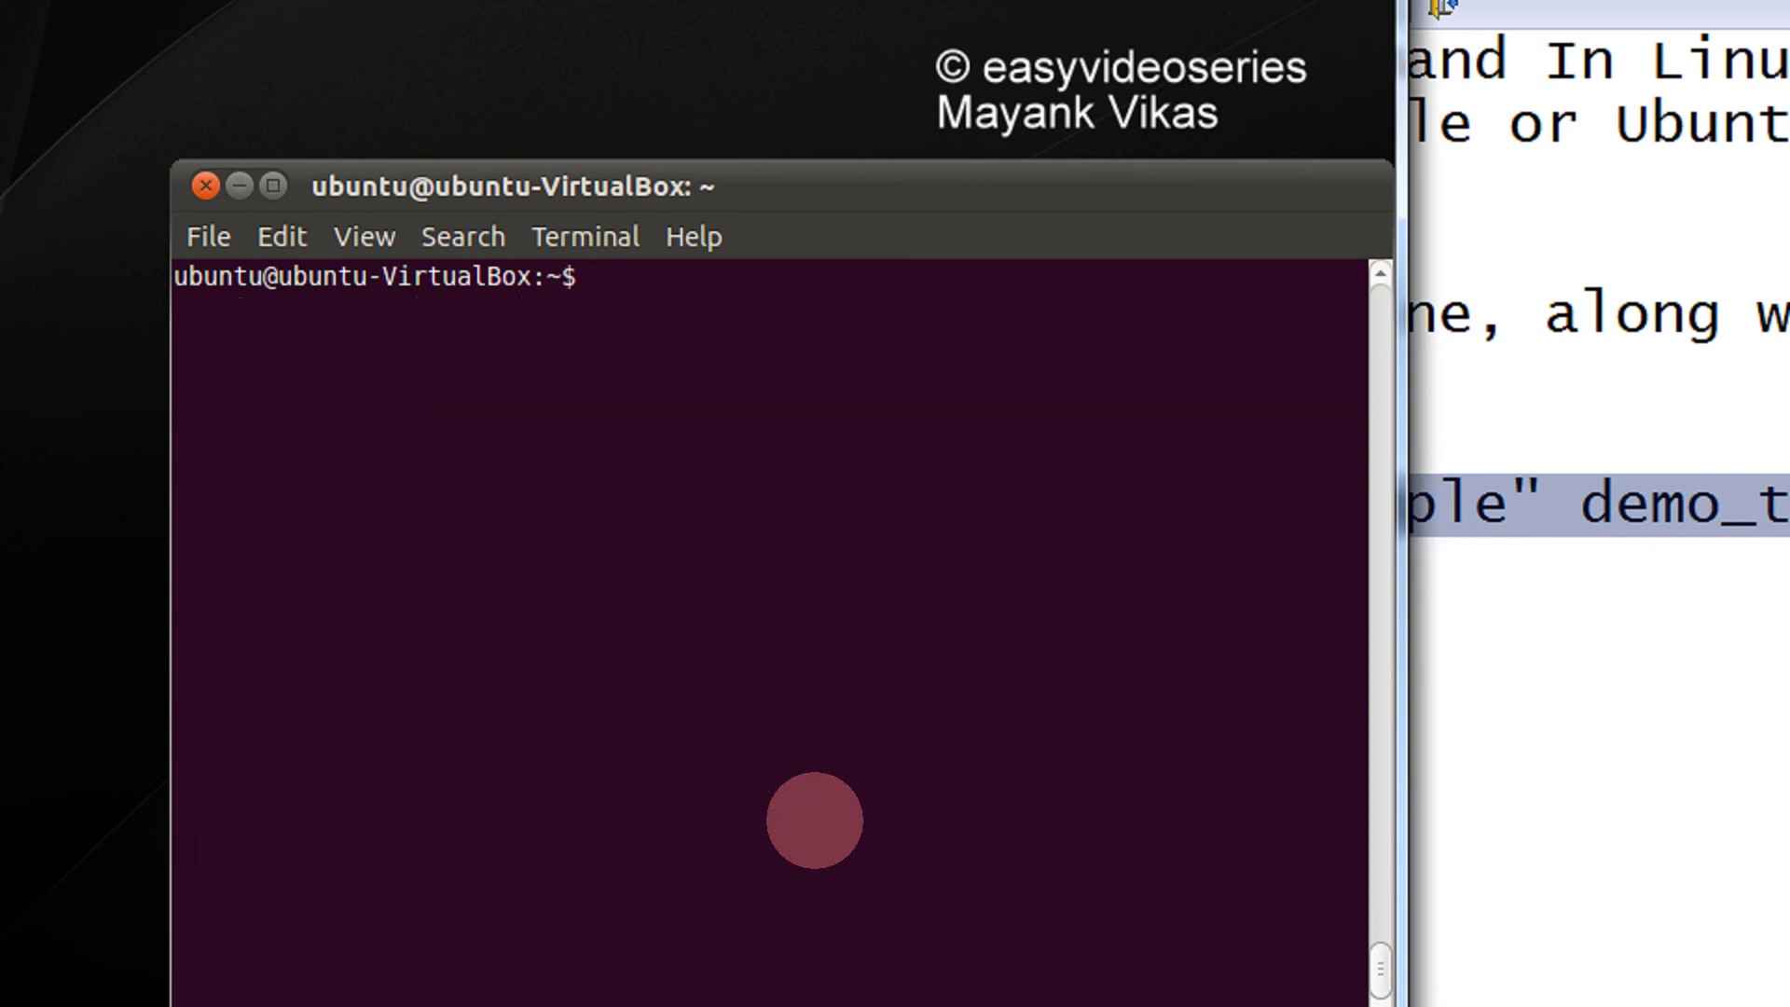
pyautogui.write('grep -i "program" help.txt')
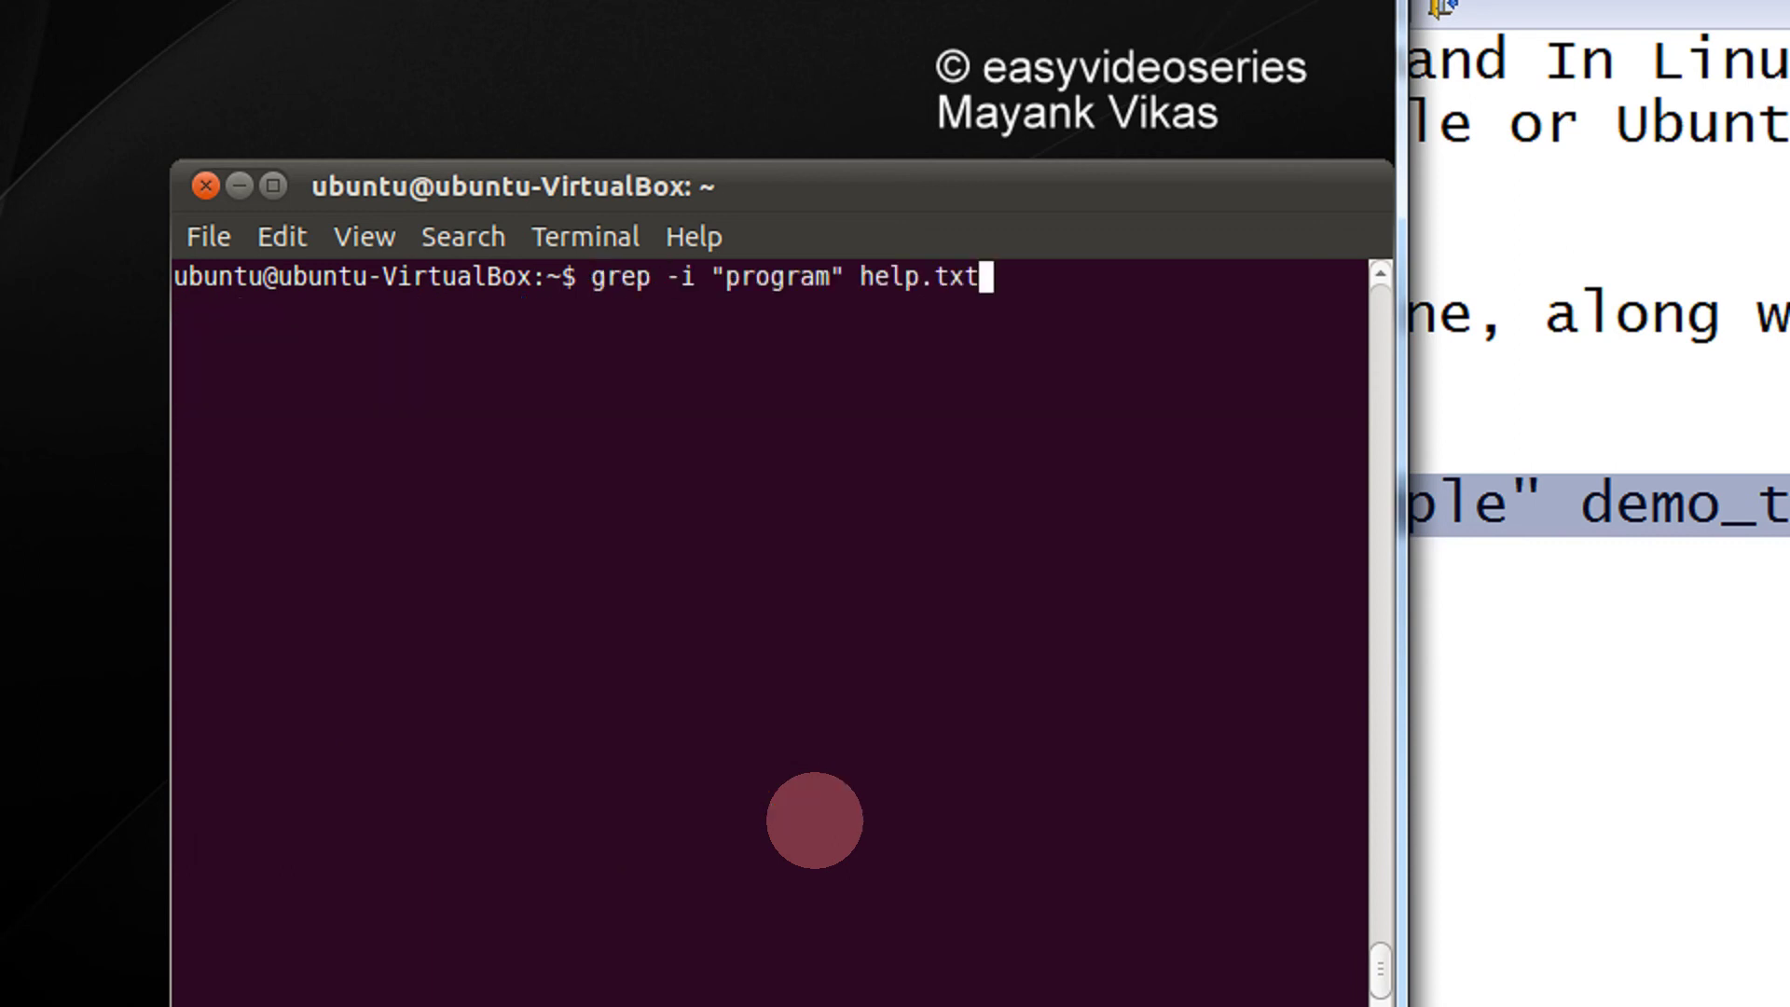
# Step: Insert -A 3 before -i and run grep -A 3 -i "program" help.txt
pyautogui.press('Home')
pyautogui.press('Right')
pyautogui.press('Right')
pyautogui.press('Right')
pyautogui.press('Right')
pyautogui.press('Right')
pyautogui.write('-A 3')
pyautogui.press('Return')
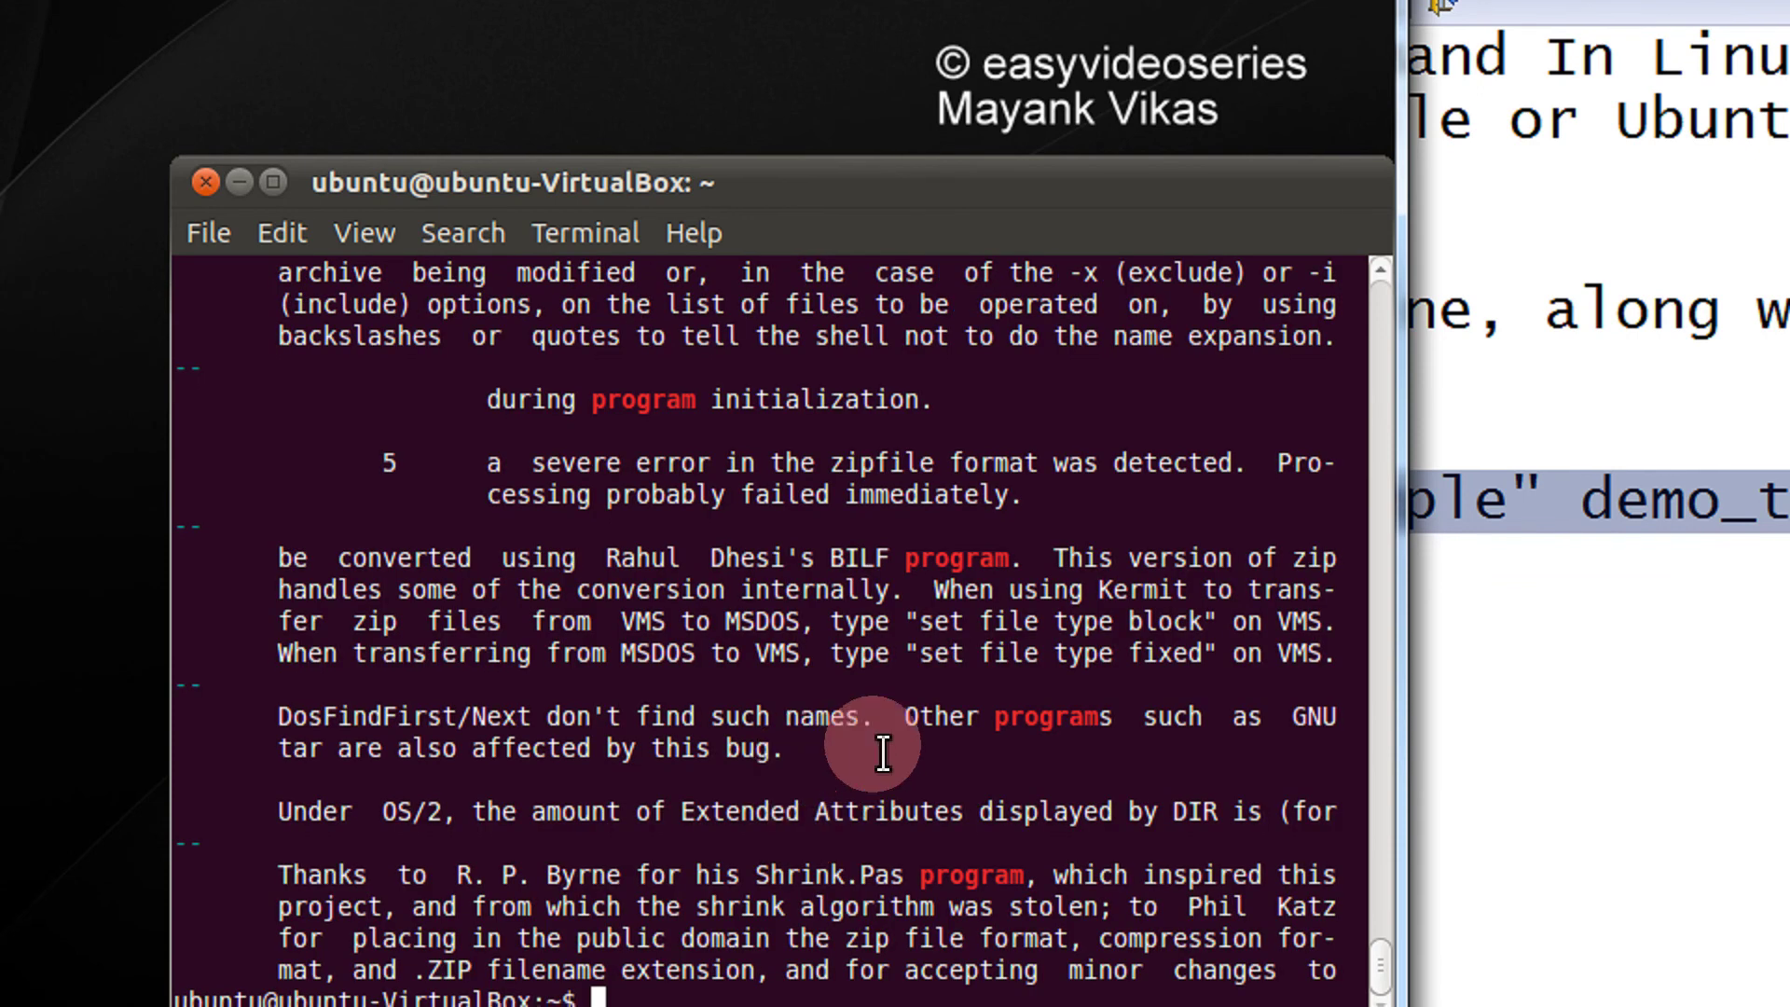
pyautogui.scroll(5, 885, 751)
pyautogui.scroll(3, 873, 752)
pyautogui.scroll(-3, 874, 752)
pyautogui.scroll(-2, 792, 856)
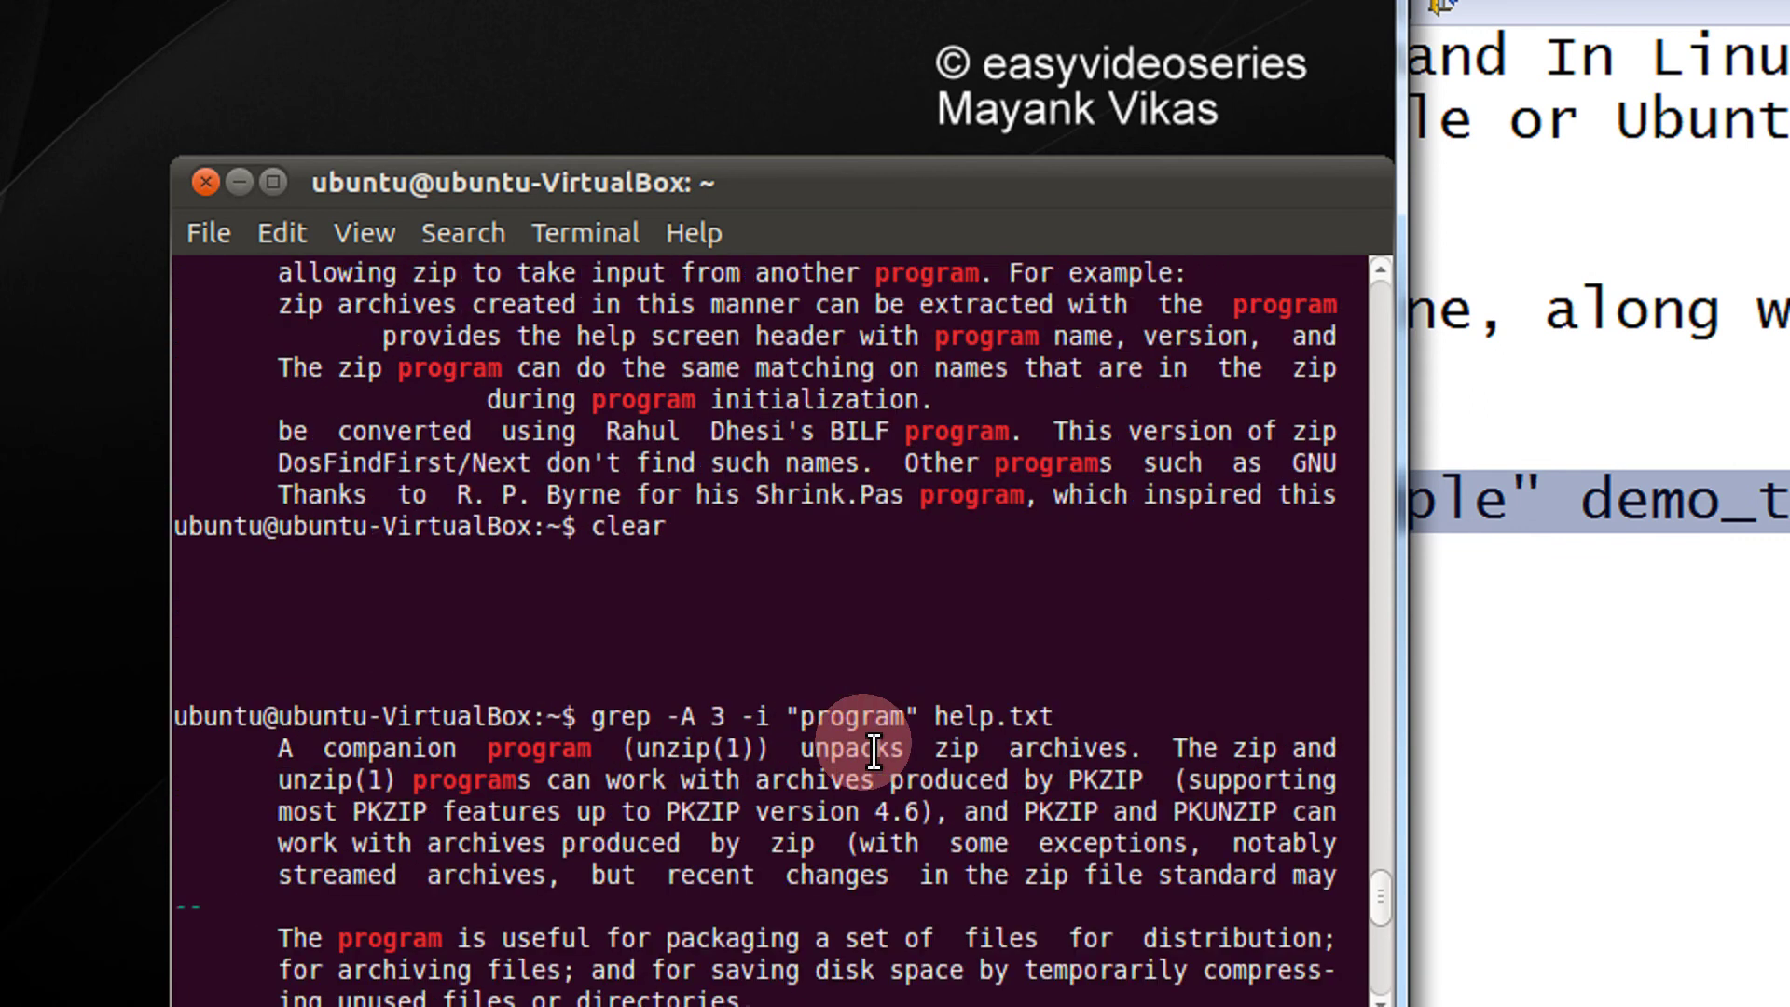
pyautogui.scroll(-2, 620, 732)
# Step: Select the grep -A 3 command line, then the second match's text in the output
pyautogui.click(598, 536)
pyautogui.moveTo(600, 536); pyautogui.dragTo(1061, 528)
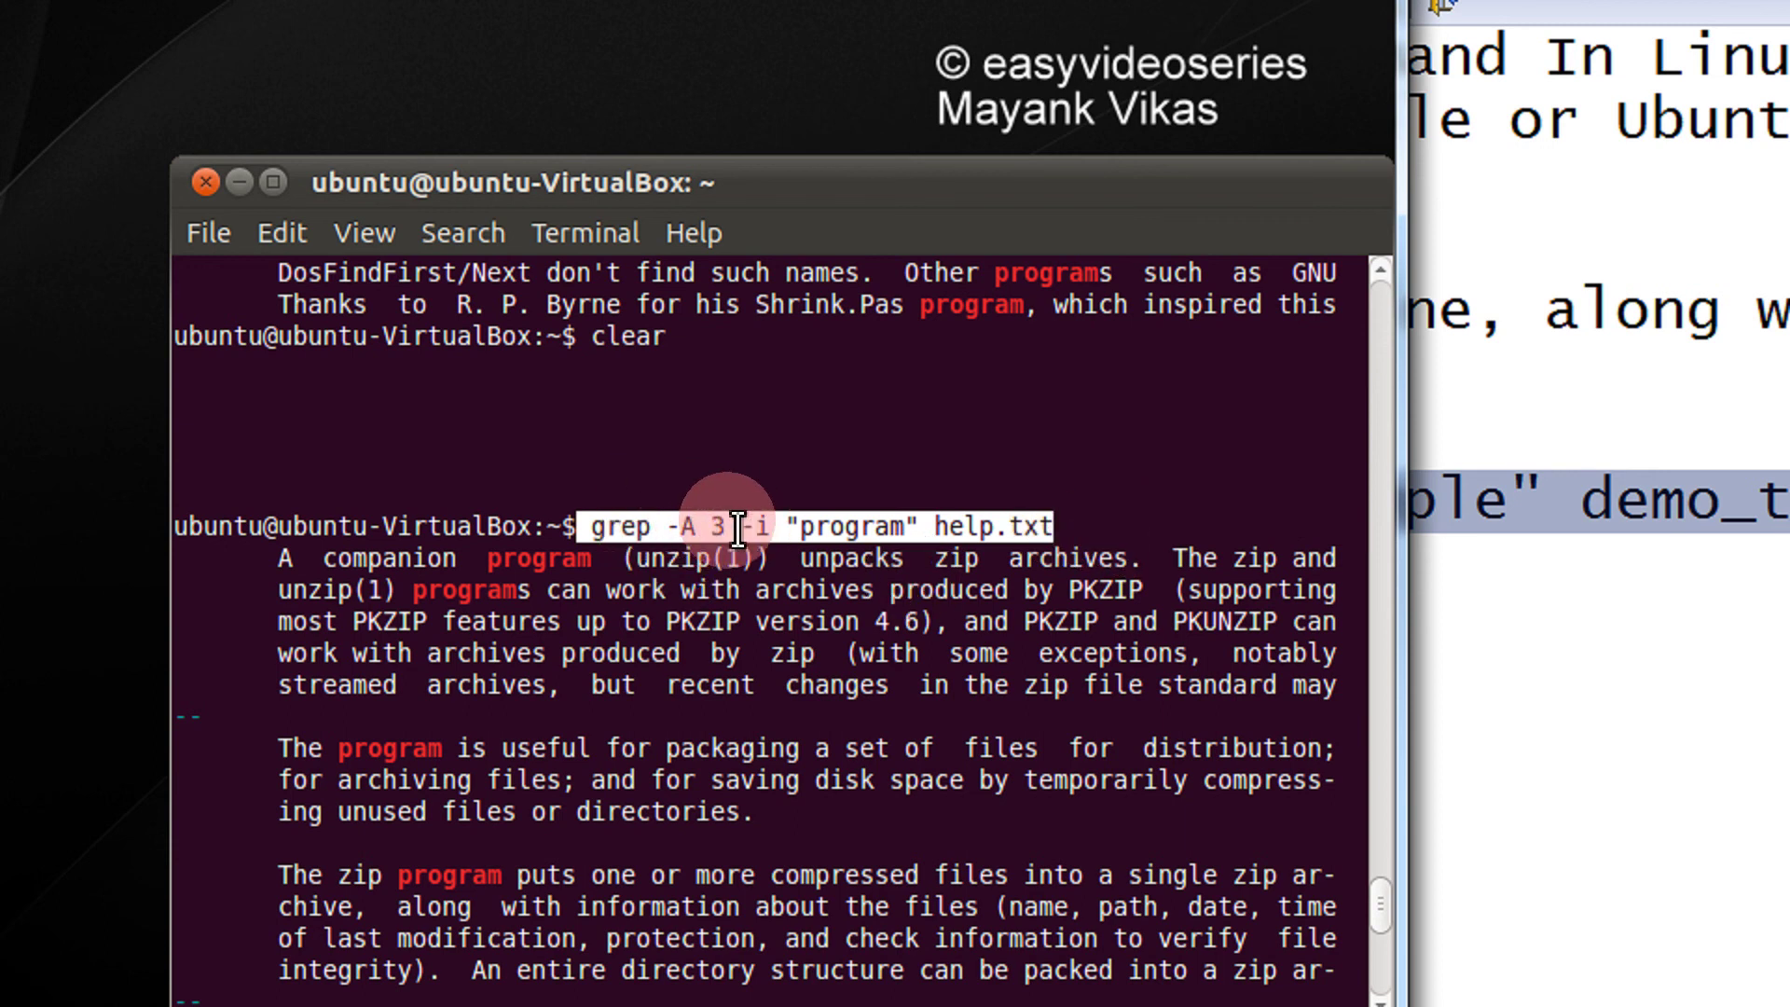
pyautogui.click(510, 691)
pyautogui.scroll(-2, 504, 686)
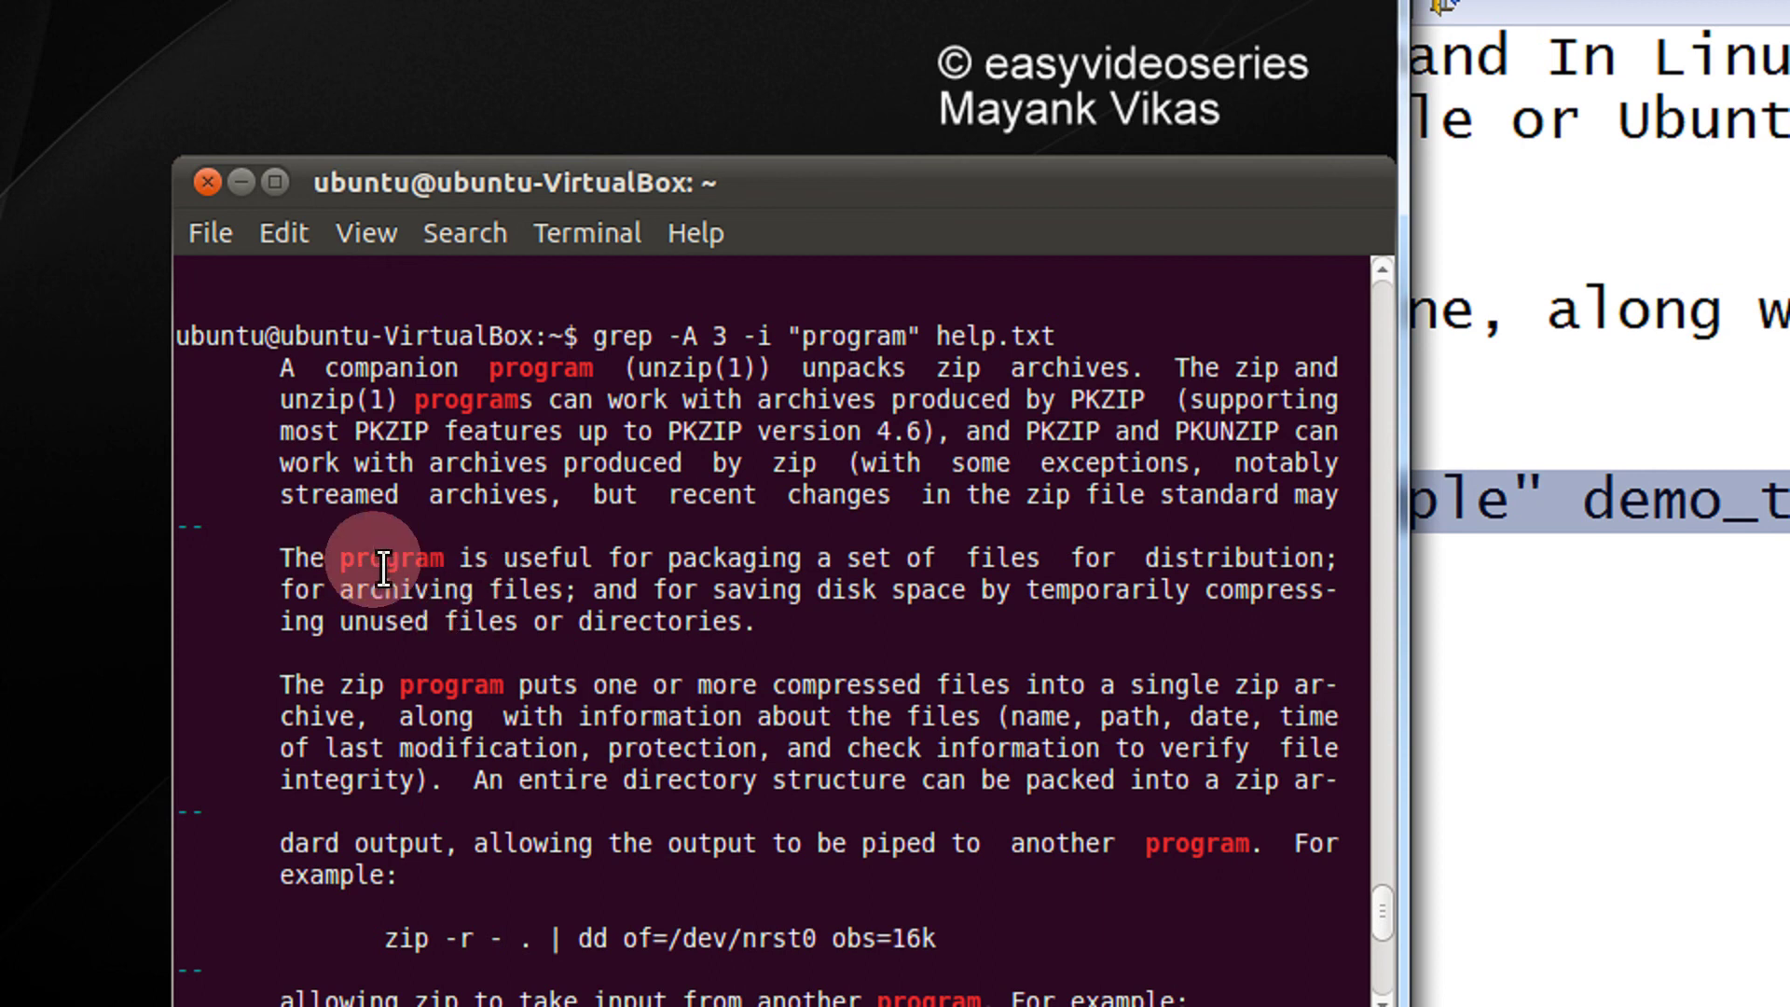
pyautogui.moveTo(310, 558); pyautogui.dragTo(552, 588)
pyautogui.moveTo(279, 684); pyautogui.dragTo(489, 748)
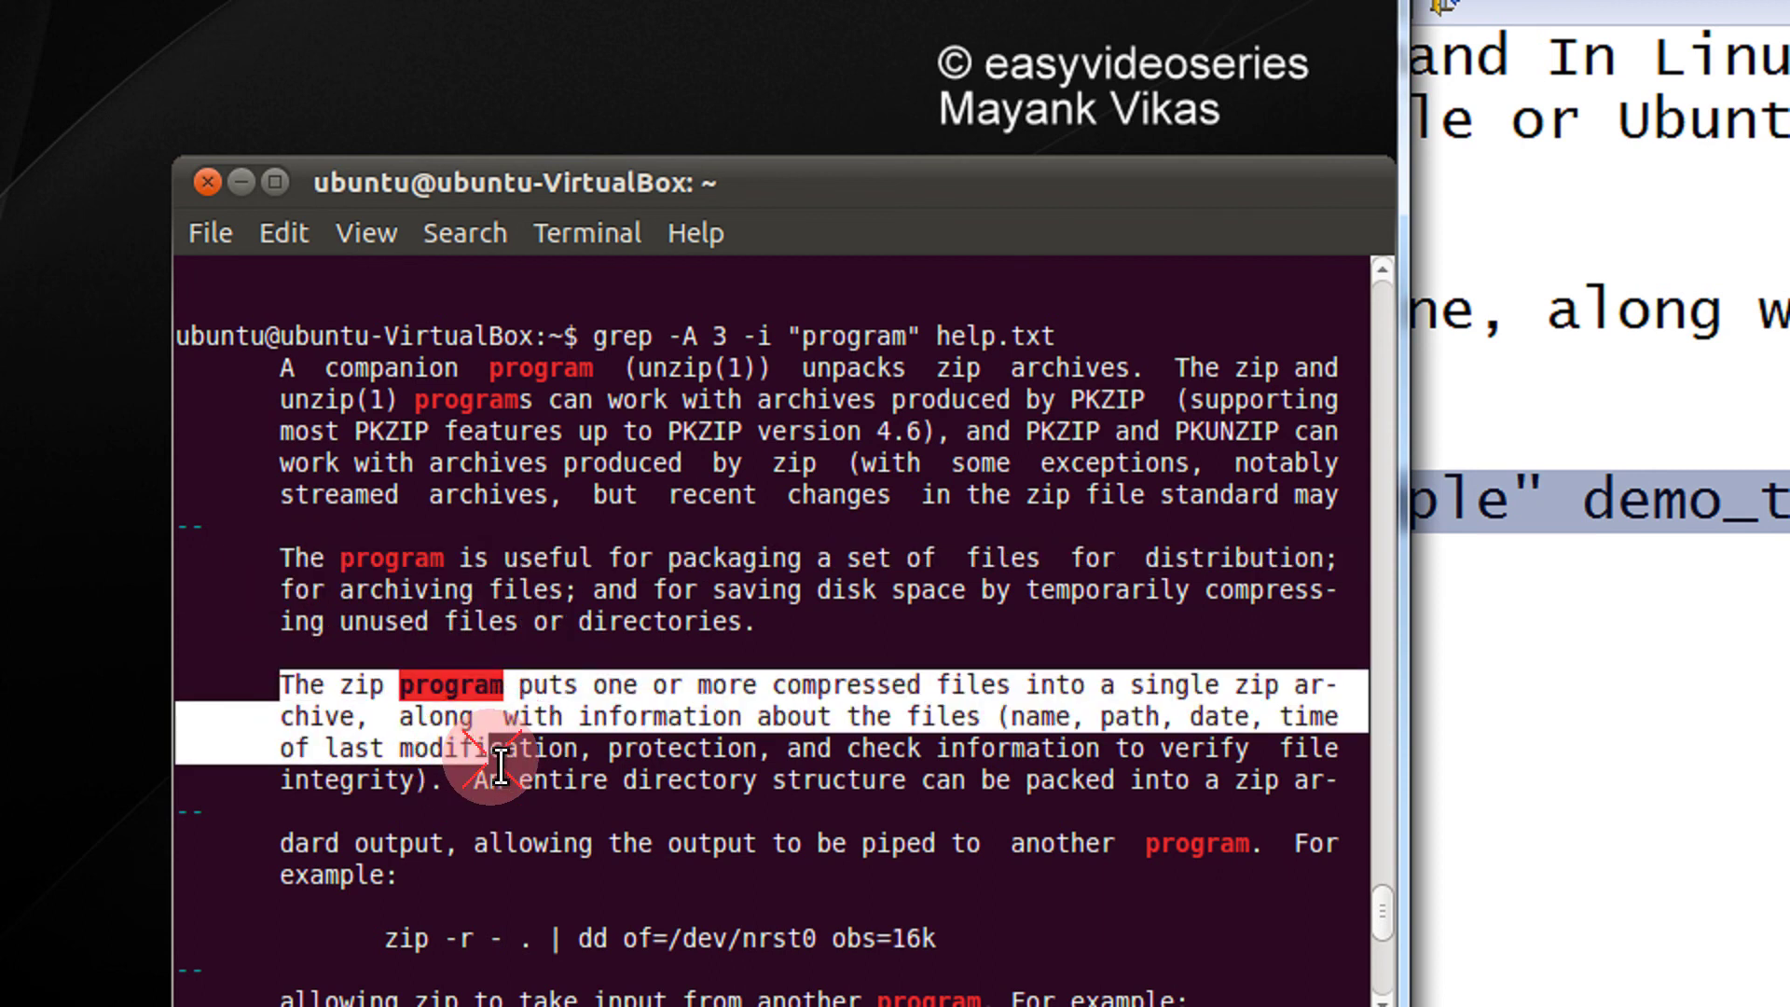
pyautogui.scroll(-1, 321, 801)
pyautogui.scroll(-1, 323, 800)
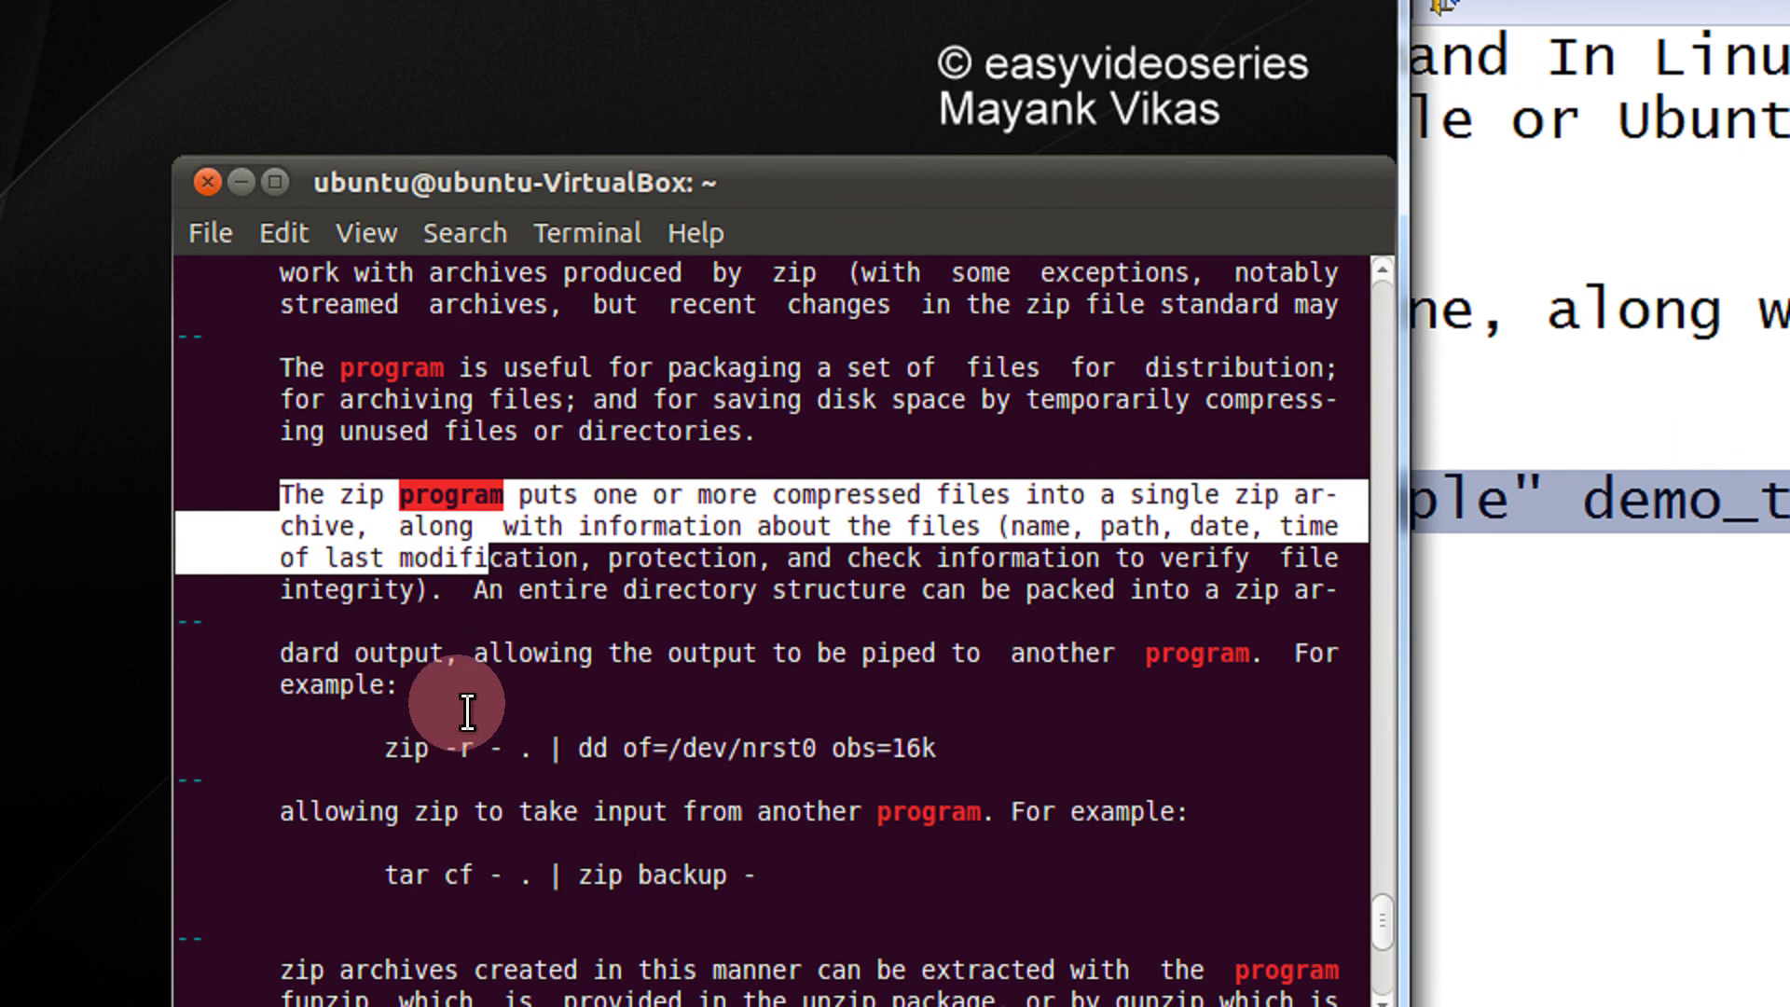